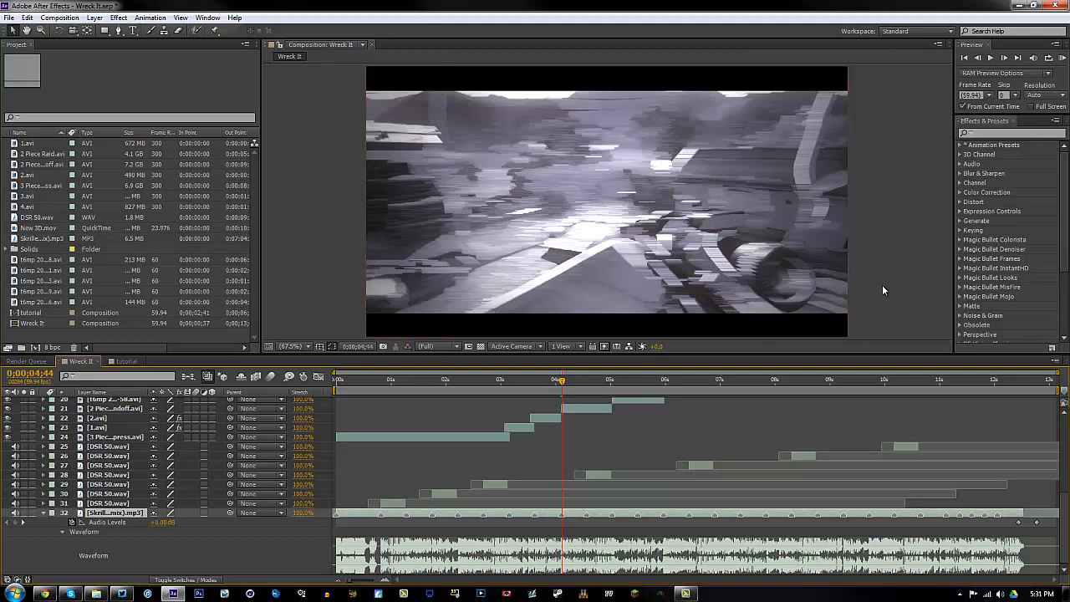
Step: Solo the 2 Piec...ndoff.avi clip and the "minimax ya hear?" layer at 0;00;04;43, toggling the latter to compare its effect
{"action": "key", "text": "Page_Up"}
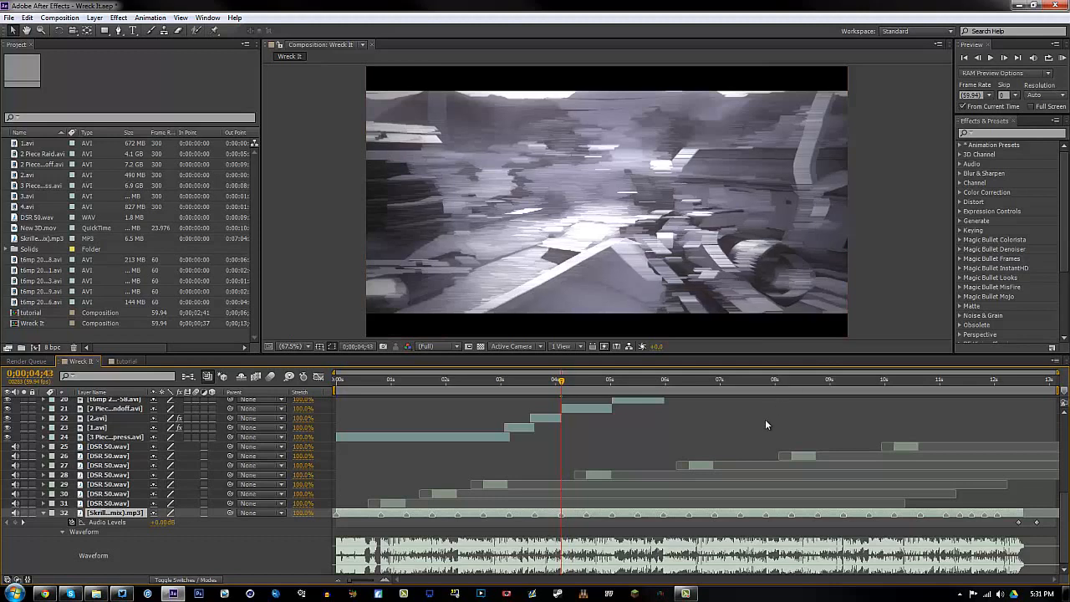
{"action": "left_click", "coordinate": [764, 424]}
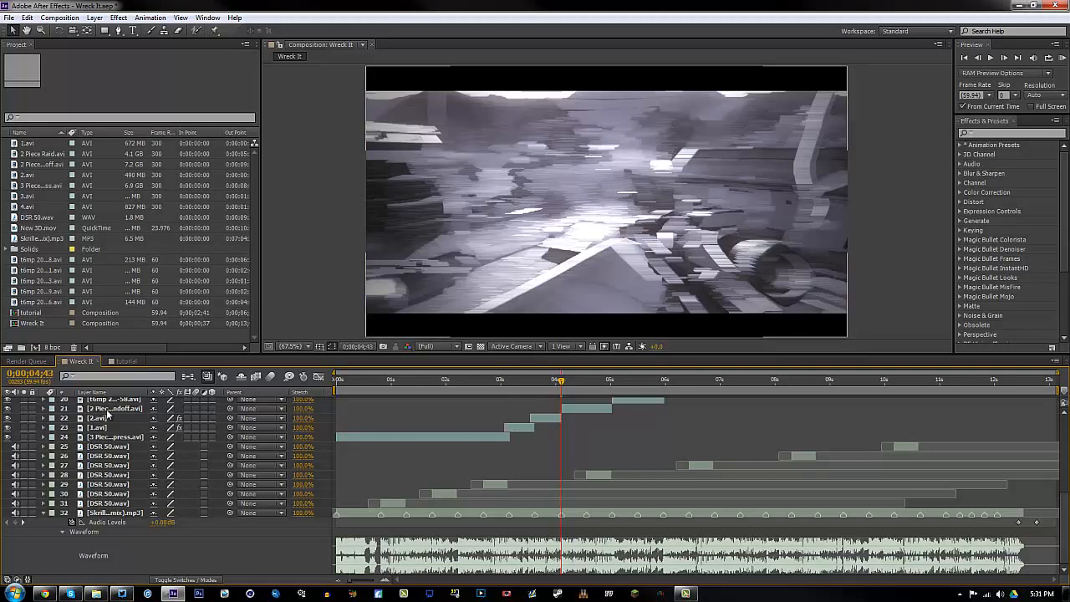
{"action": "left_click", "coordinate": [24, 408]}
{"action": "scroll", "coordinate": [58, 431], "scroll_direction": "up", "scroll_amount": 7}
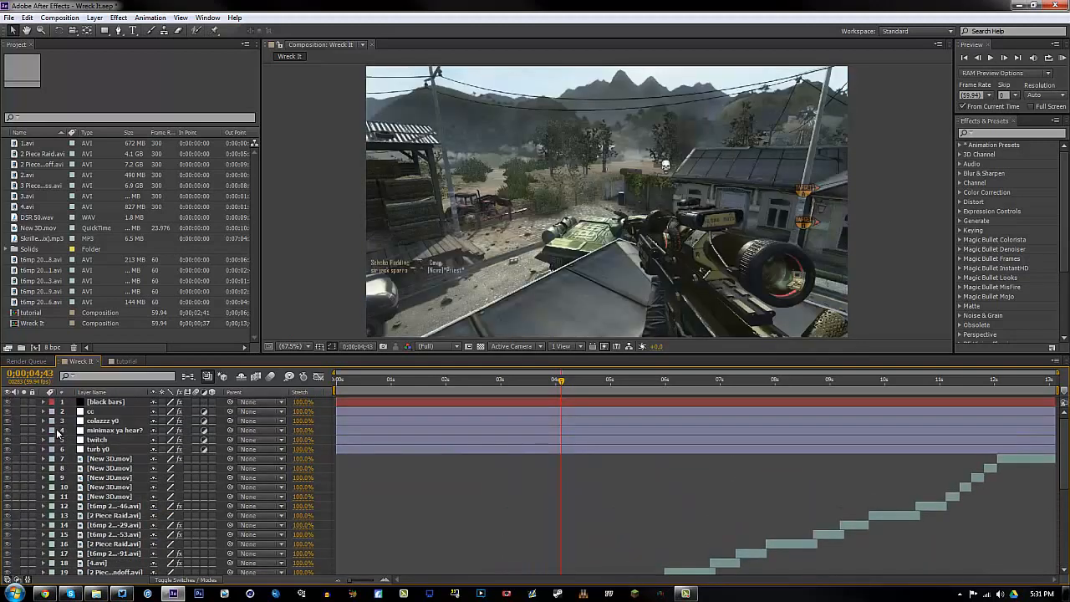
{"action": "left_click", "coordinate": [23, 430]}
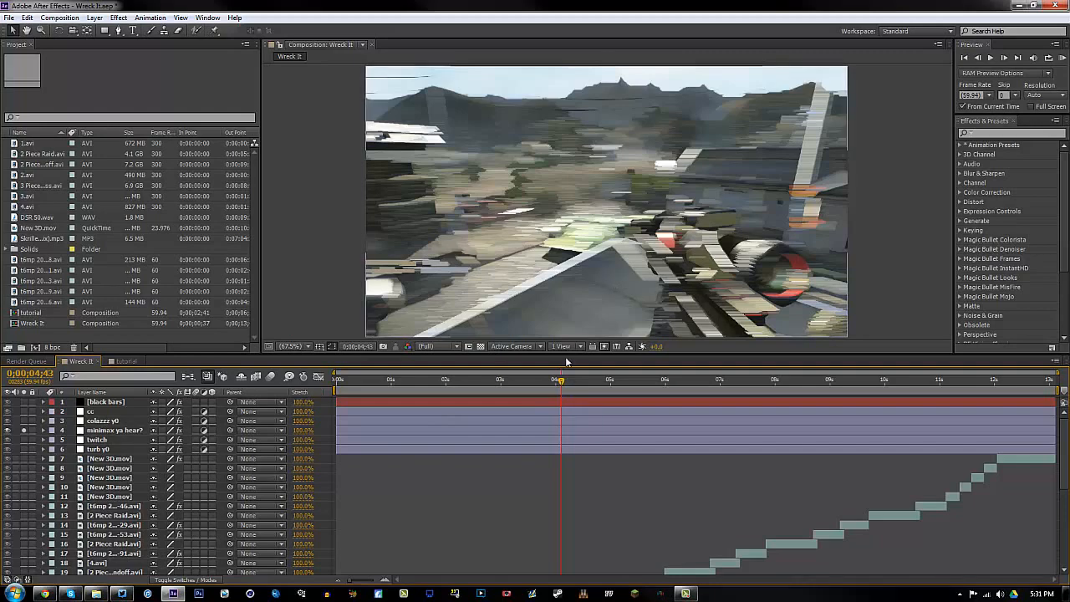
{"action": "left_click", "coordinate": [7, 430]}
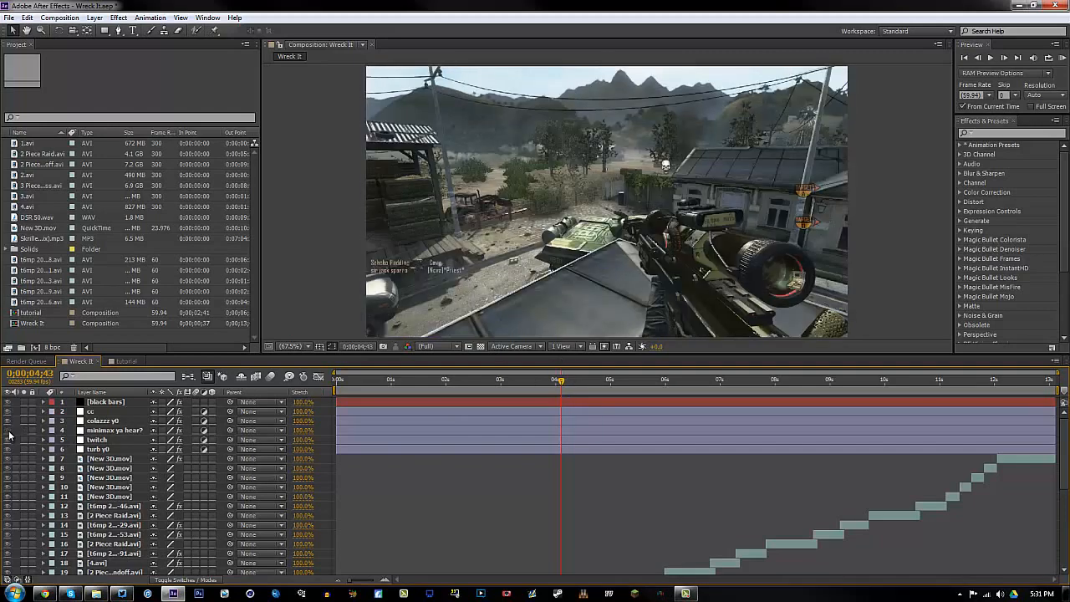
{"action": "left_click", "coordinate": [24, 430]}
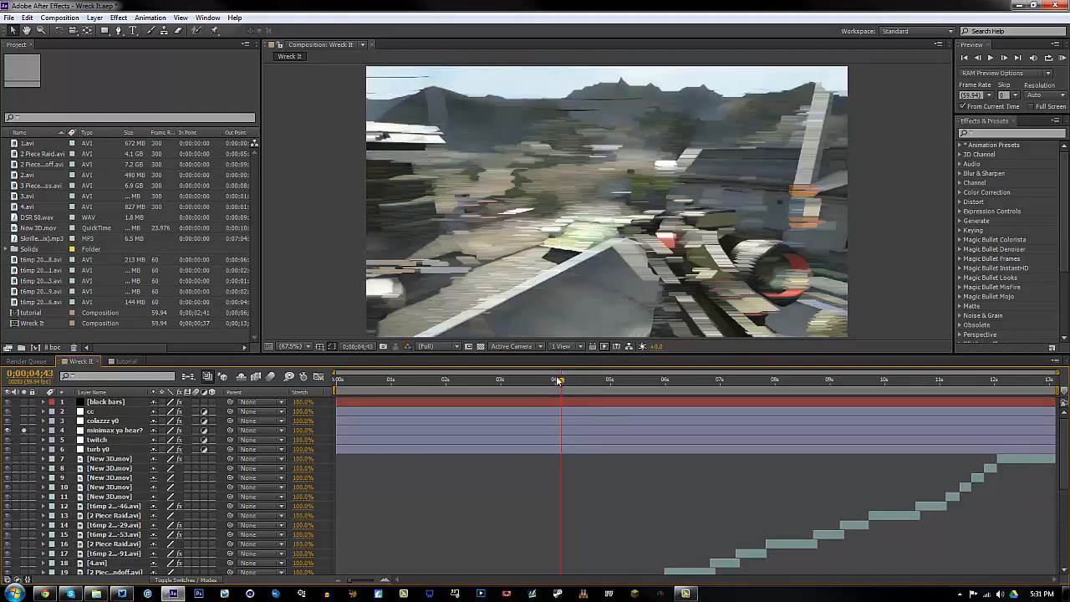
{"action": "scroll", "coordinate": [598, 442], "scroll_direction": "down", "scroll_amount": 5}
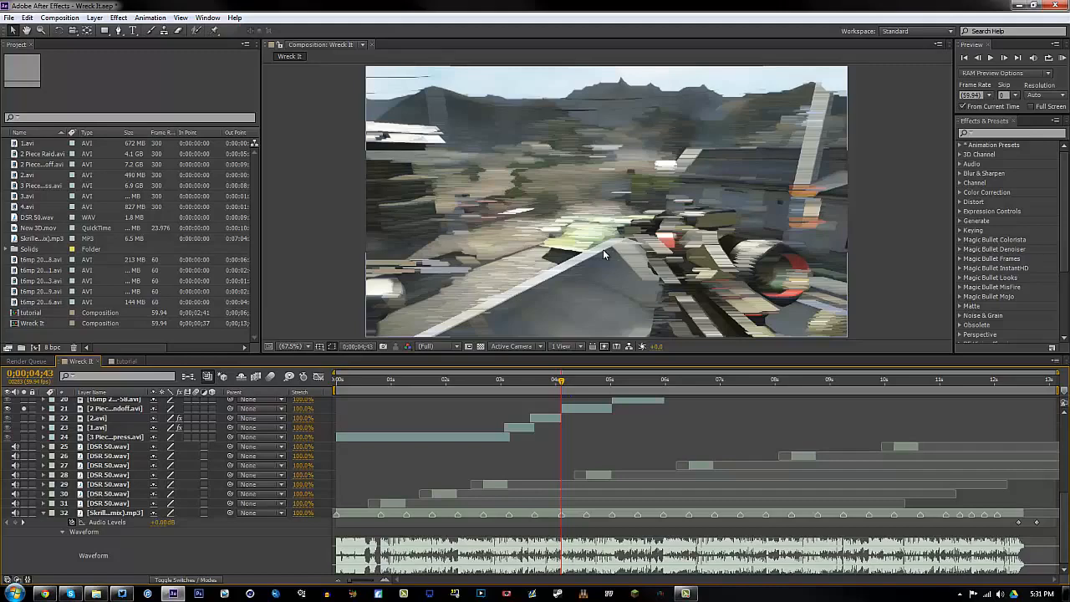
Step: Switch to the tutorial composition and preview it from the start of the timeline
{"action": "left_click", "coordinate": [129, 361]}
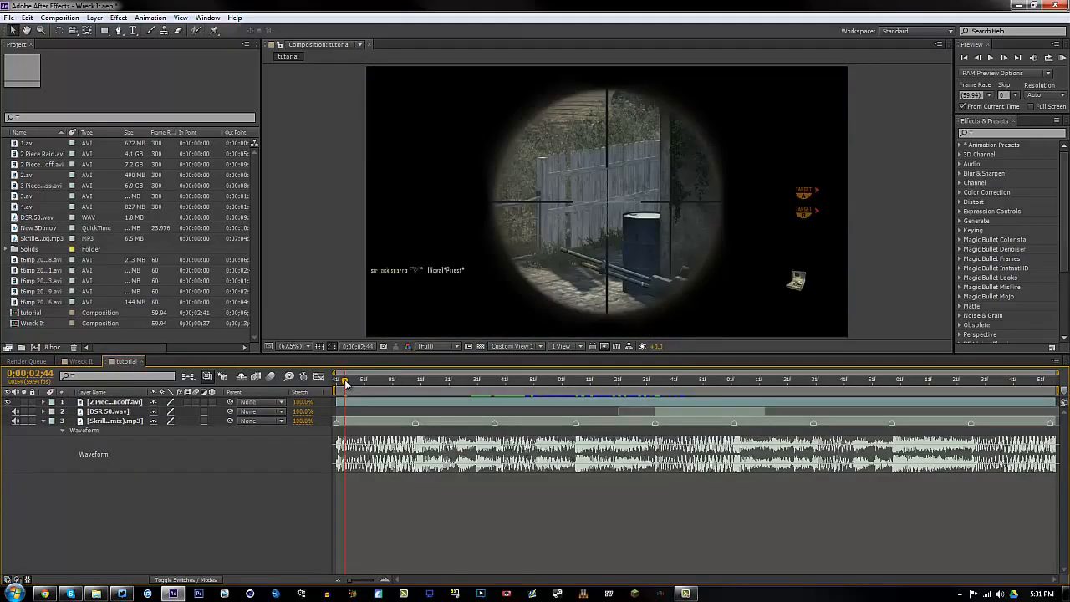
{"action": "mouse_move", "coordinate": [347, 383]}
{"action": "left_mouse_down"}
{"action": "mouse_move", "coordinate": [436, 383]}
{"action": "mouse_move", "coordinate": [333, 384]}
{"action": "left_mouse_up"}
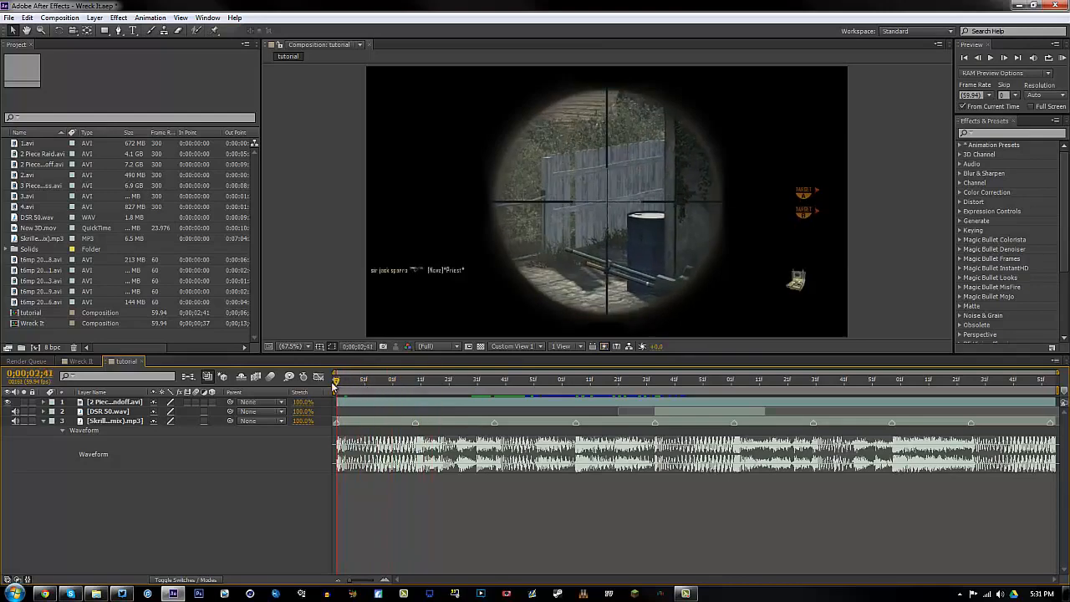
{"action": "key", "text": "KP_0"}
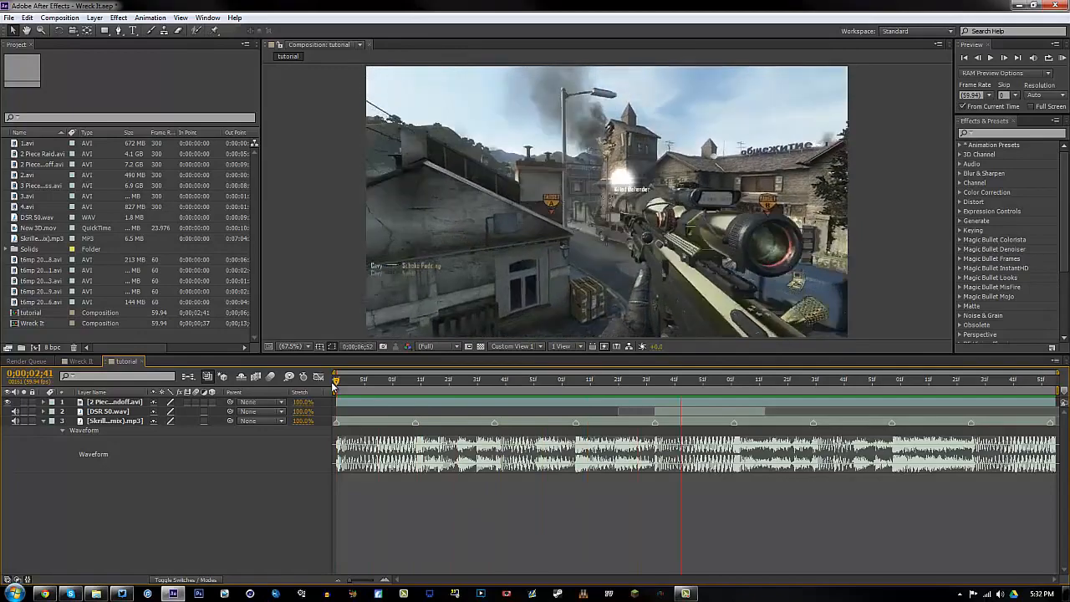
{"action": "key", "text": "space"}
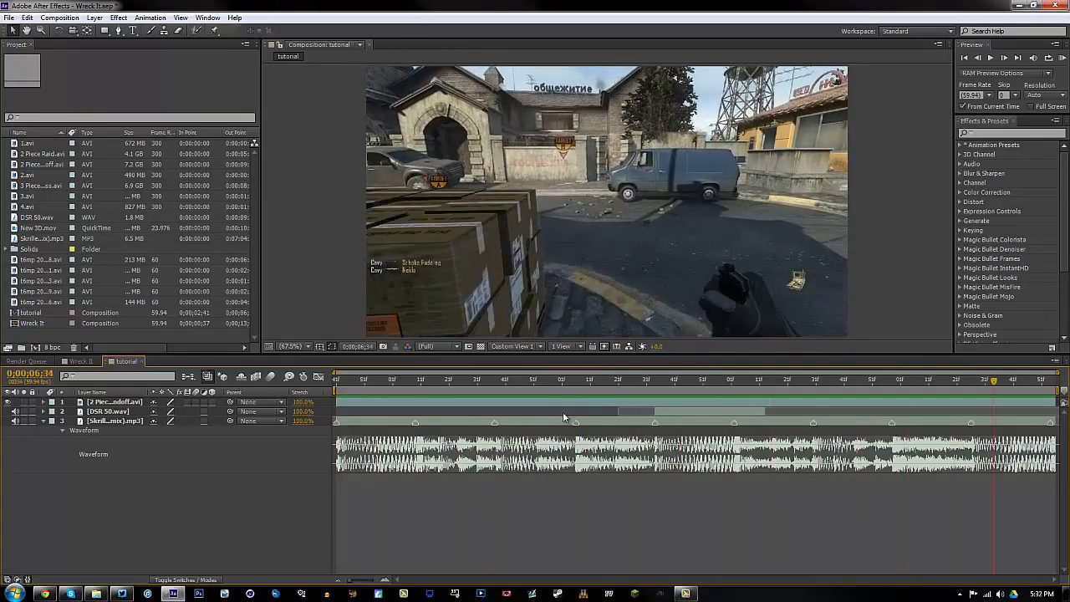
Step: Go to the gunshot at 0;00;04;34 and reveal the keyframes of the 2 Piec...ndoff.avi clip
{"action": "left_click", "coordinate": [576, 380]}
{"action": "left_click_drag", "start_coordinate": [575, 381], "coordinate": [655, 384]}
{"action": "left_click", "coordinate": [116, 402]}
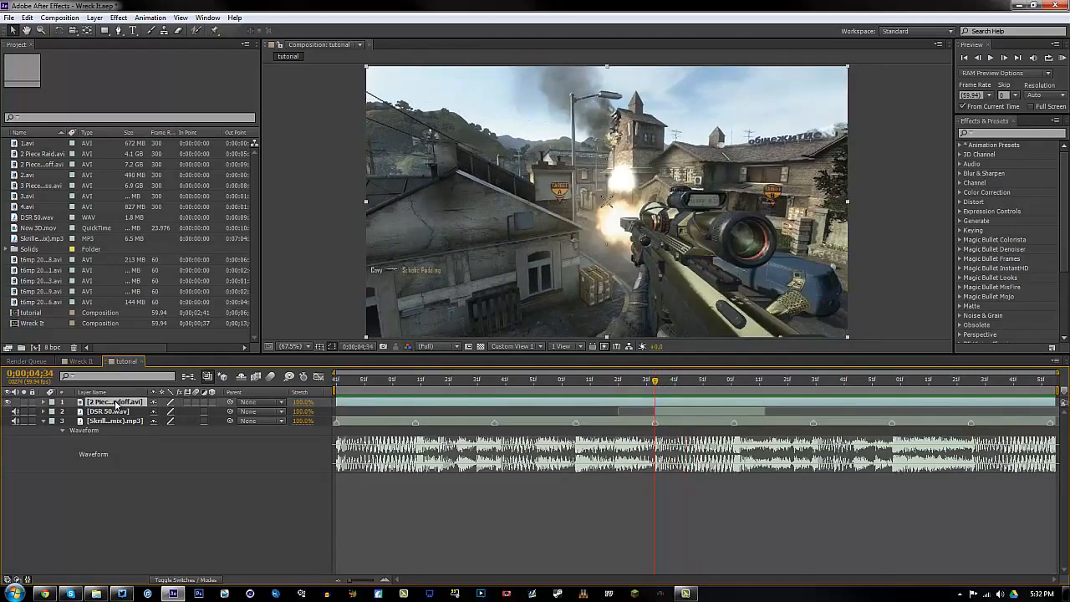
{"action": "key", "text": "u"}
Step: Add a Time Remap keyframe at 0;00;05;02 and move it earlier, roughly midway between the gunshot keyframe and the next beat marker
{"action": "left_click", "coordinate": [1011, 380]}
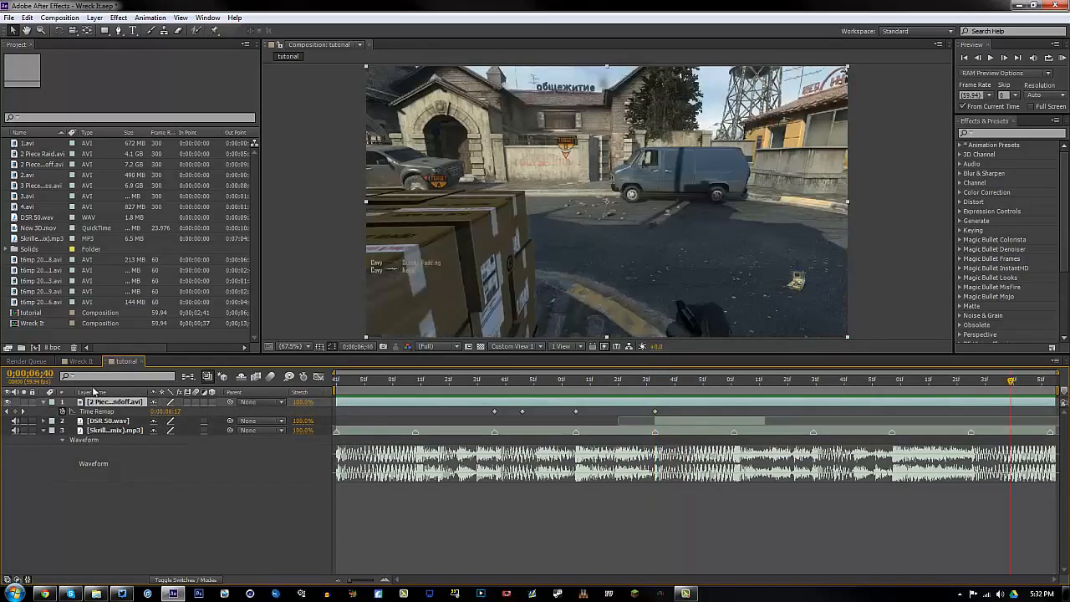
{"action": "left_click", "coordinate": [17, 411]}
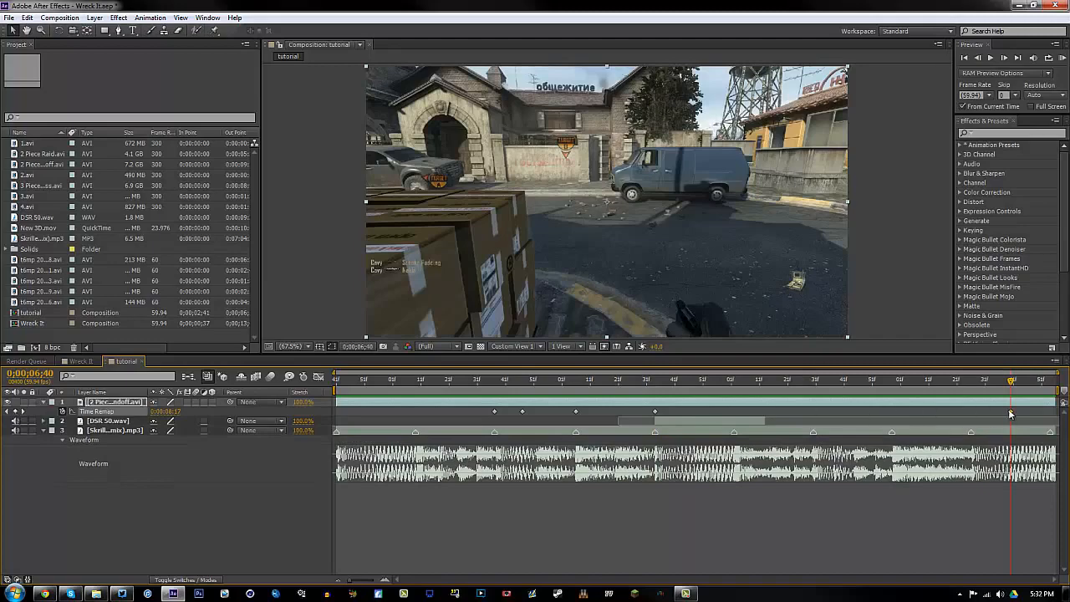
{"action": "left_click_drag", "start_coordinate": [916, 381], "coordinate": [727, 385]}
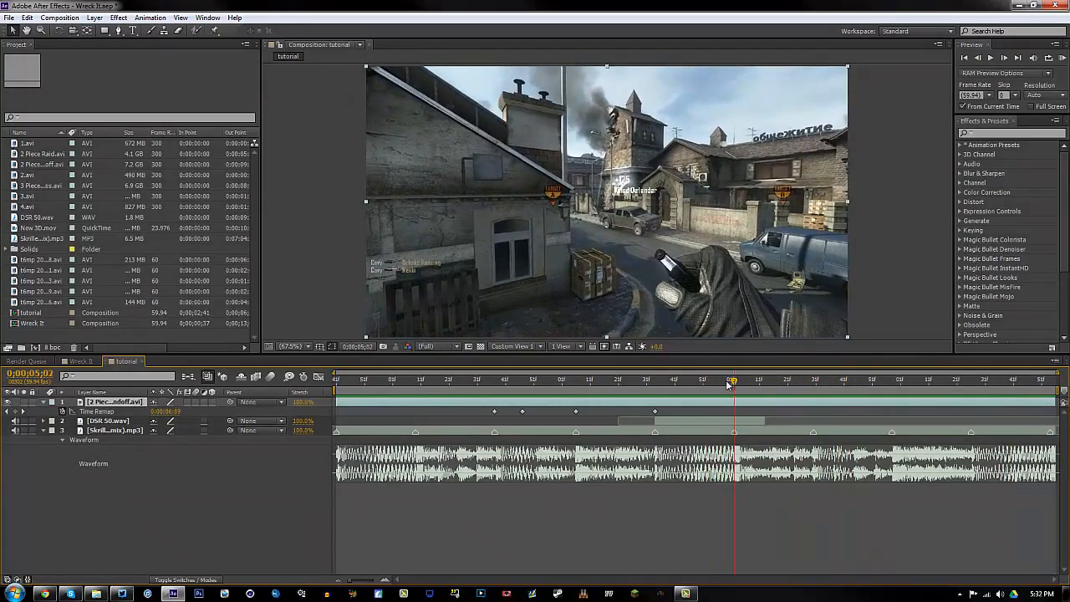
{"action": "left_click", "coordinate": [16, 411]}
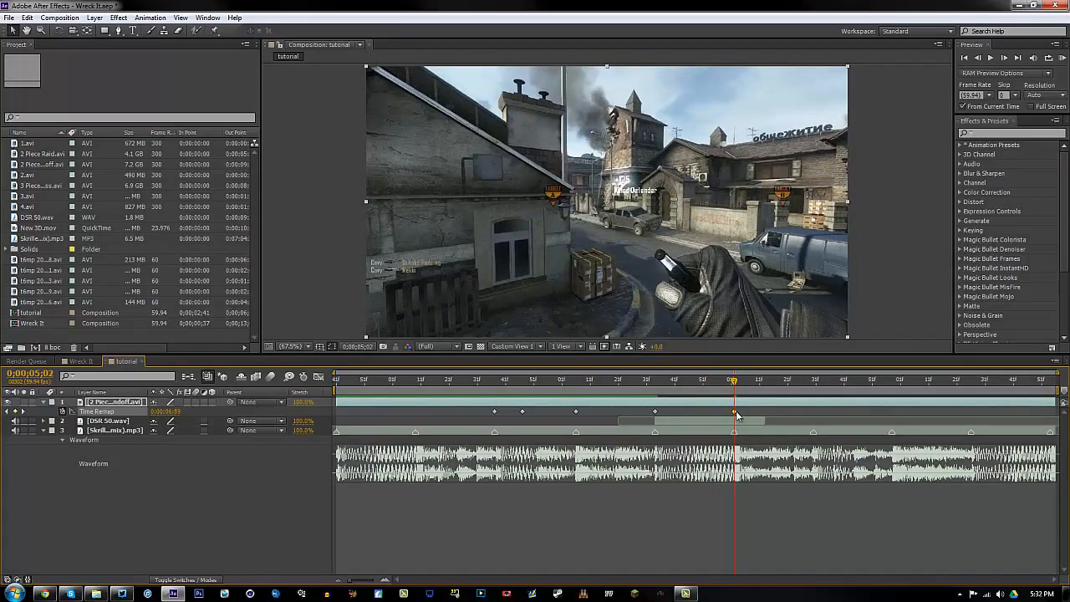
{"action": "left_click_drag", "start_coordinate": [734, 411], "coordinate": [691, 411]}
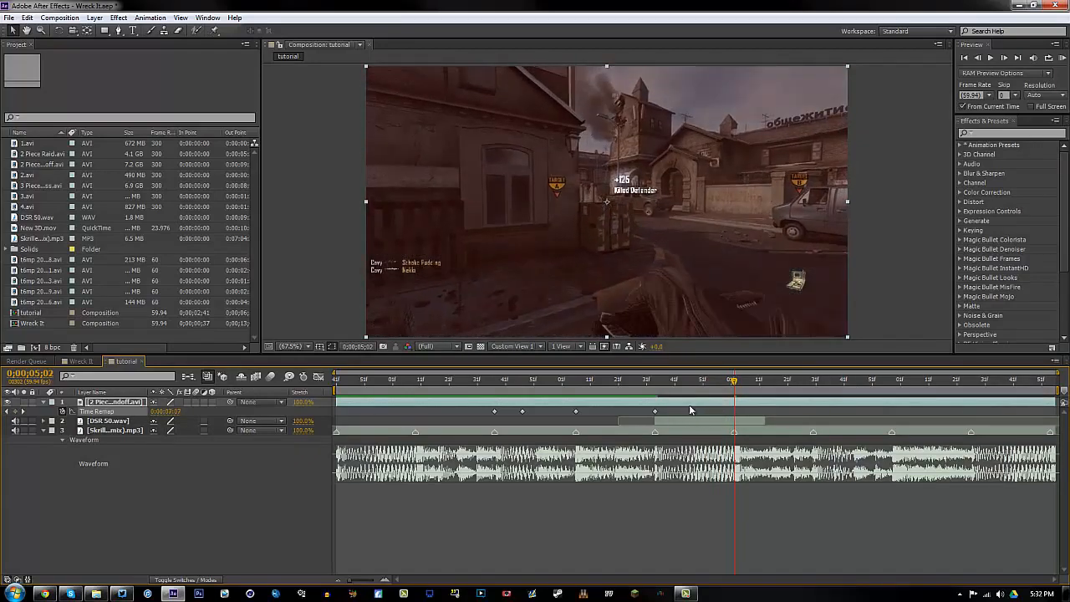
Step: Reveal the clip's Scale property alongside Time Remap and add a Scale keyframe at the 0;00;04;06 beat marker
{"action": "left_click_drag", "start_coordinate": [644, 383], "coordinate": [576, 382]}
{"action": "left_click", "coordinate": [543, 540]}
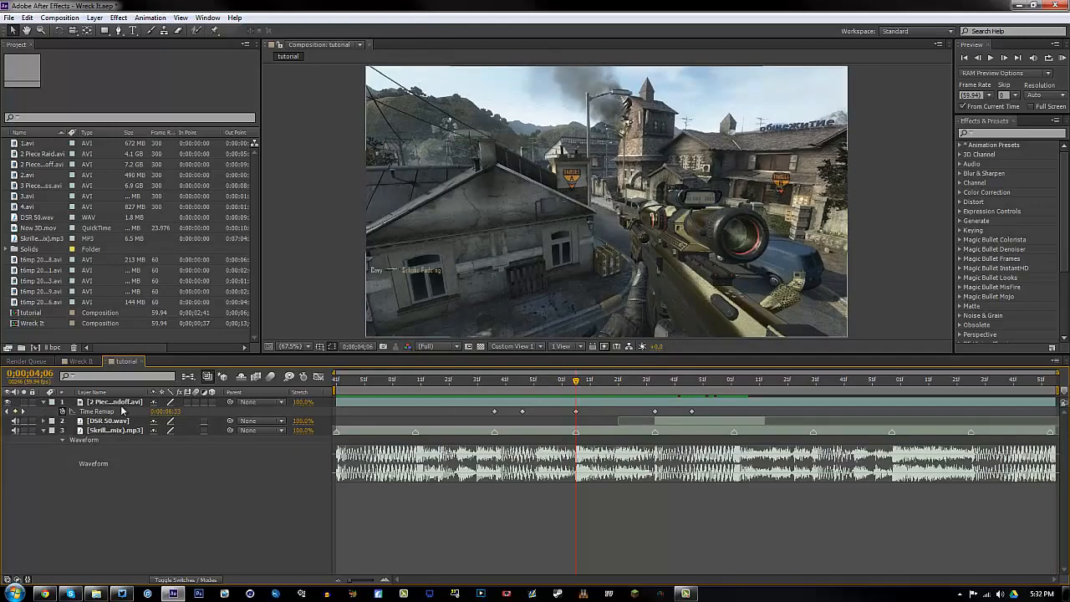
{"action": "left_click", "coordinate": [125, 402]}
{"action": "key", "text": "shift+s"}
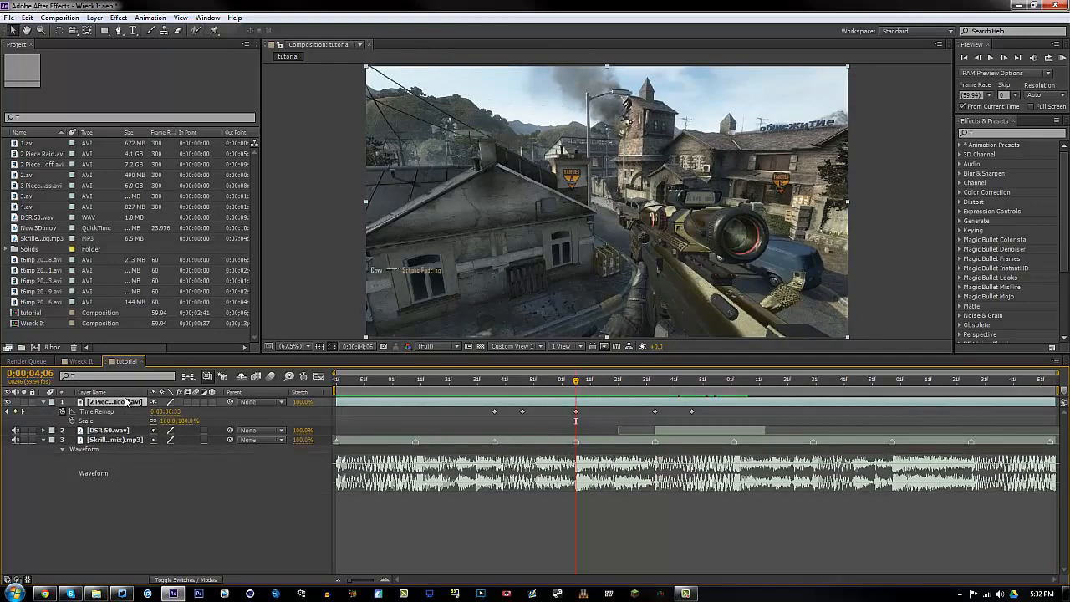
{"action": "left_click", "coordinate": [74, 411]}
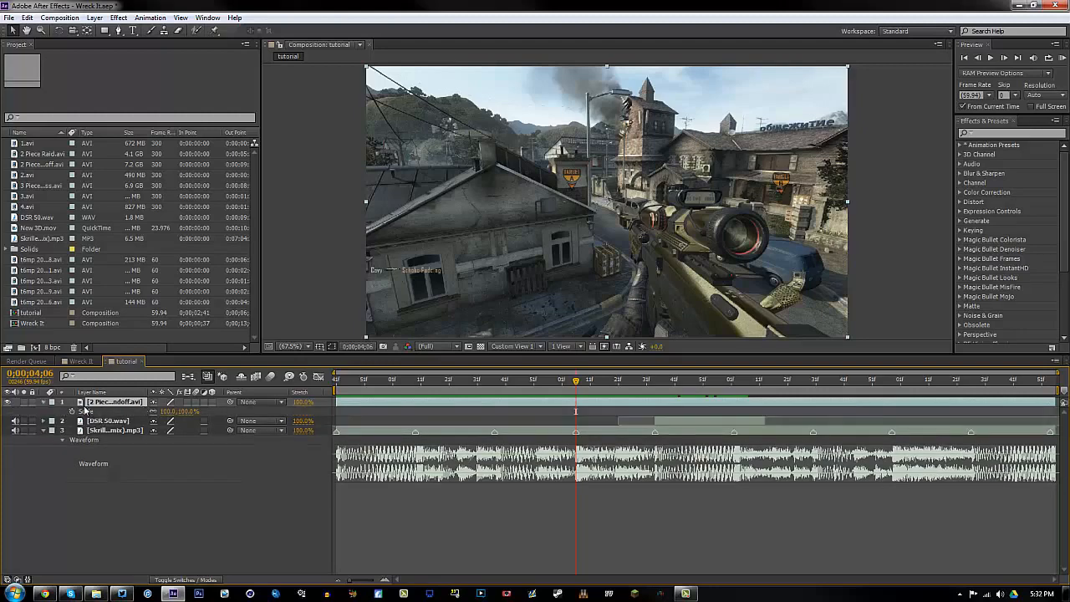
{"action": "key", "text": "ctrl+z"}
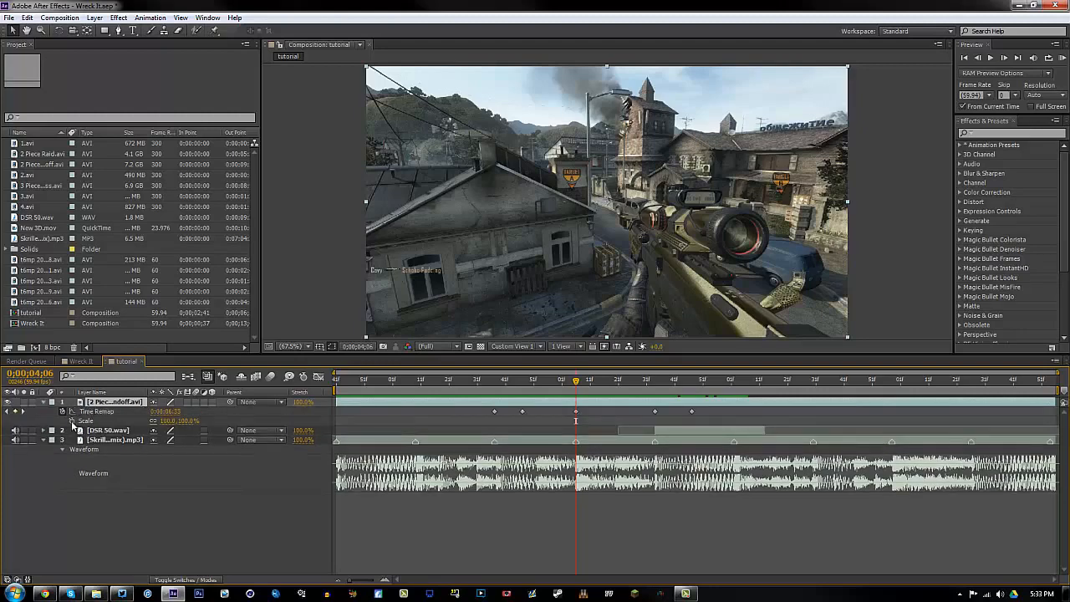
{"action": "left_click", "coordinate": [72, 421]}
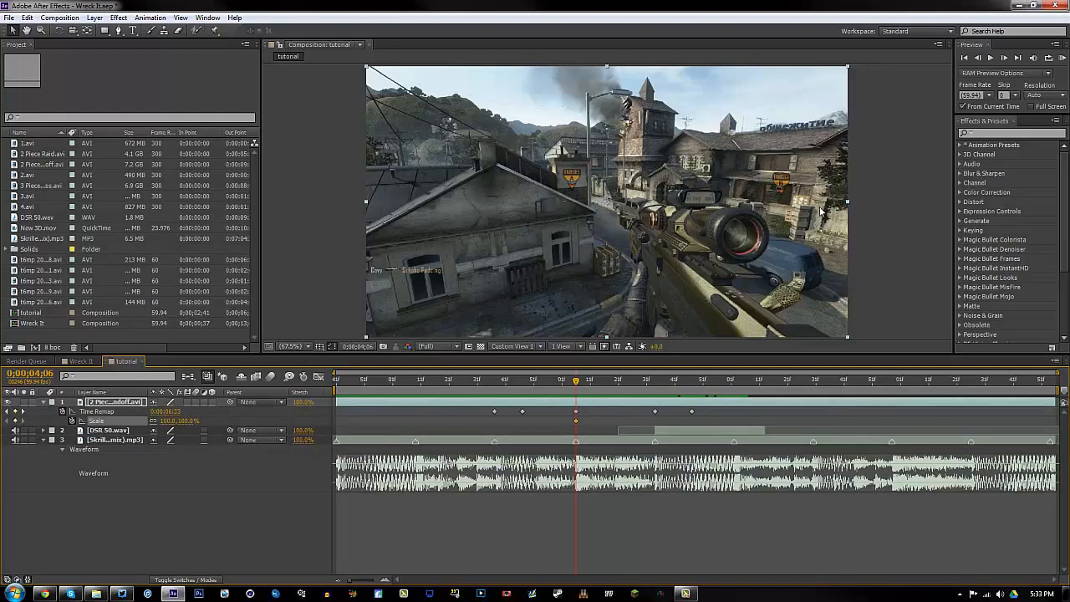
Step: Advance one frame to 0;00;04;07 and set the clip's Scale to 115%
{"action": "key", "text": "Page_Down"}
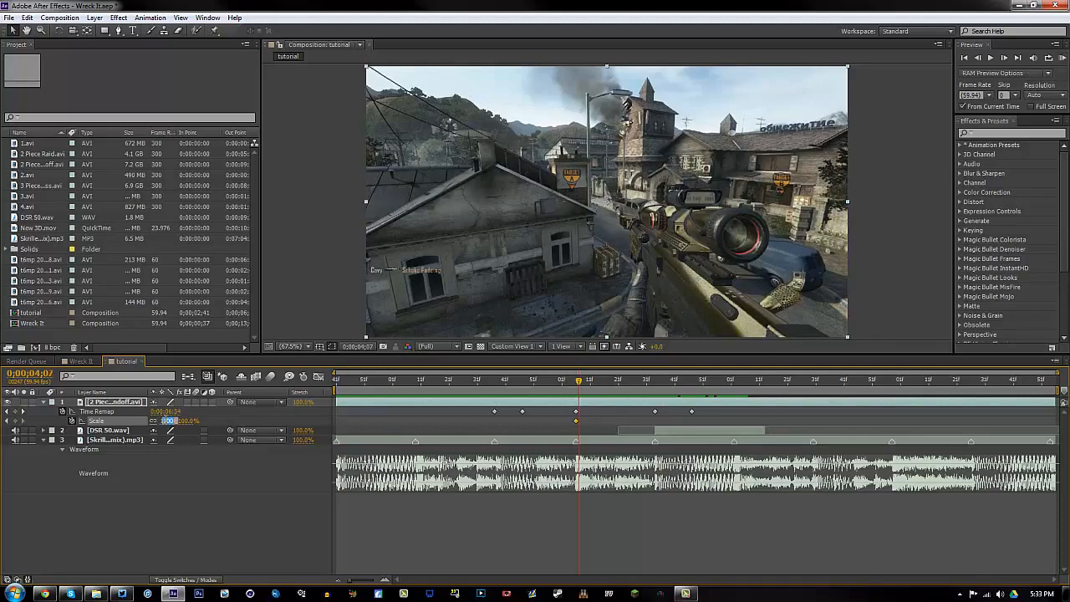
{"action": "left_click", "coordinate": [168, 421]}
{"action": "type", "text": "115"}
{"action": "key", "text": "Return"}
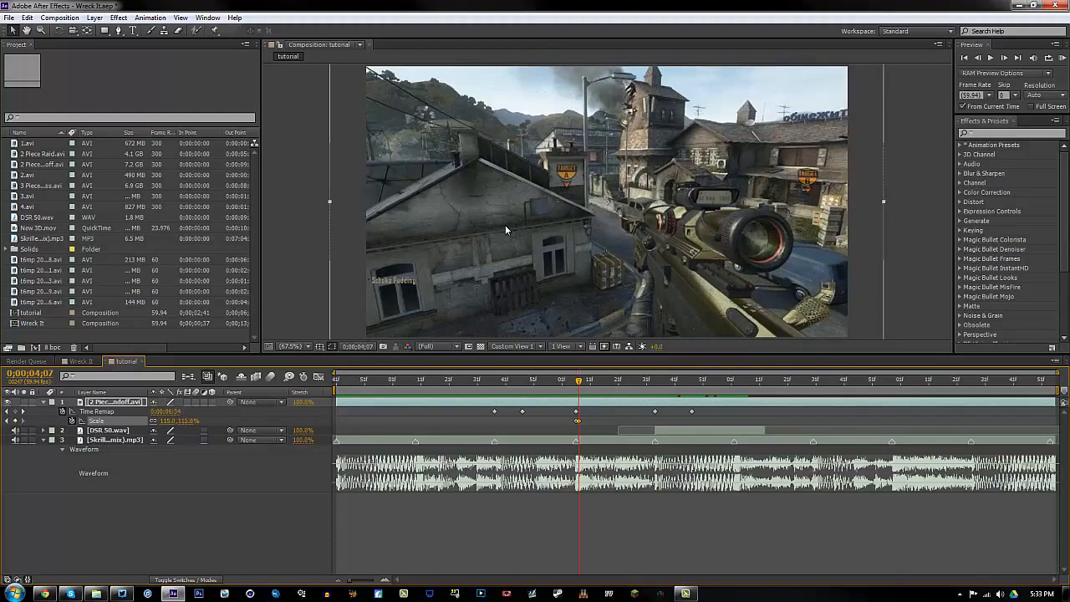
Step: Set the clip's Scale back to 100% at the next beat marker, 0;00;04;34
{"action": "left_click", "coordinate": [585, 381]}
{"action": "left_click_drag", "start_coordinate": [585, 381], "coordinate": [654, 383]}
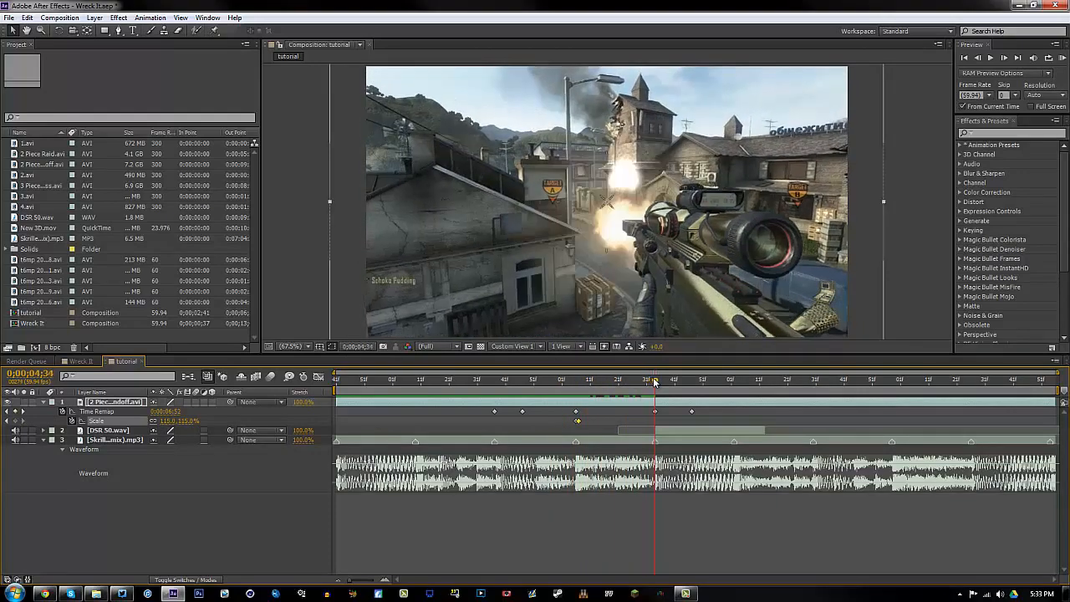
{"action": "left_click", "coordinate": [168, 421]}
{"action": "type", "text": "100"}
{"action": "key", "text": "Return"}
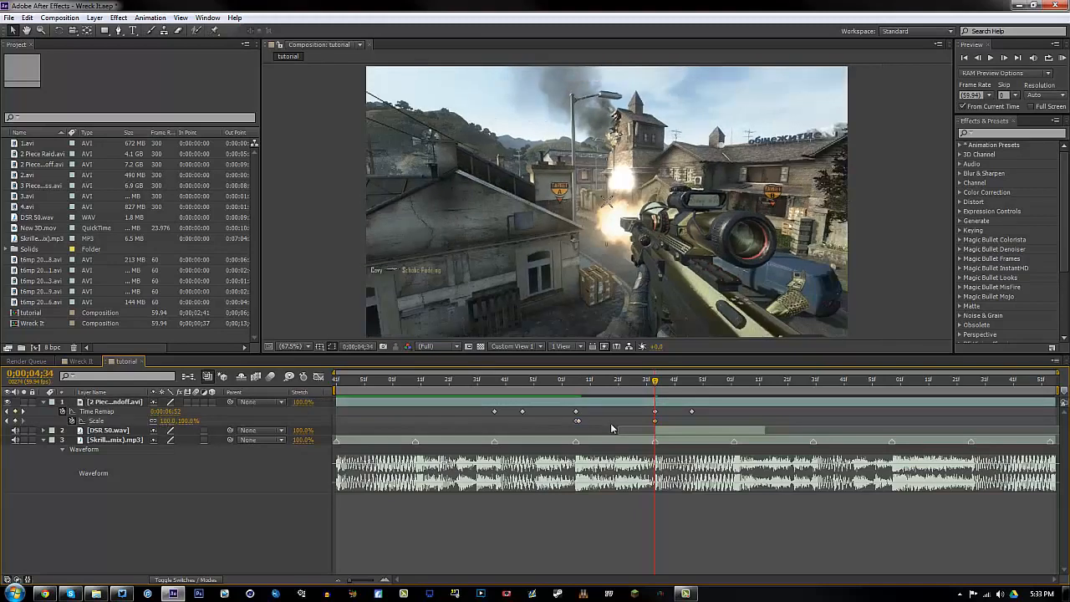
Step: Return to 0;00;04;06 and create a new adjustment layer above the clip
{"action": "mouse_move", "coordinate": [576, 383]}
{"action": "left_mouse_down"}
{"action": "mouse_move", "coordinate": [566, 383]}
{"action": "mouse_move", "coordinate": [695, 383]}
{"action": "mouse_move", "coordinate": [494, 388]}
{"action": "mouse_move", "coordinate": [583, 389]}
{"action": "left_mouse_up"}
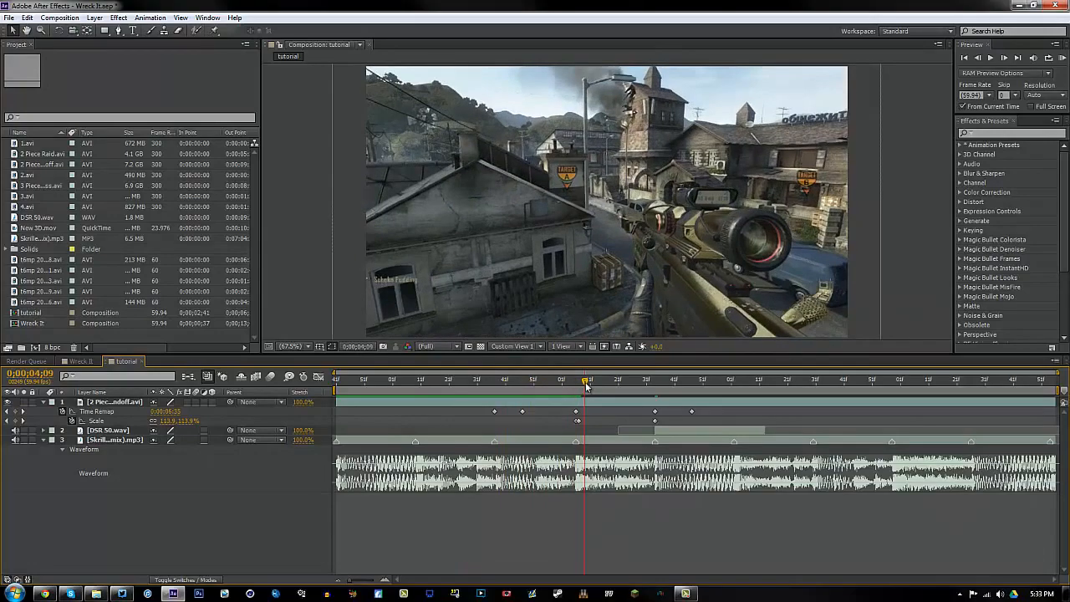
{"action": "mouse_move", "coordinate": [587, 384]}
{"action": "left_mouse_down"}
{"action": "mouse_move", "coordinate": [663, 386]}
{"action": "mouse_move", "coordinate": [479, 386]}
{"action": "mouse_move", "coordinate": [632, 382]}
{"action": "mouse_move", "coordinate": [577, 382]}
{"action": "mouse_move", "coordinate": [616, 381]}
{"action": "mouse_move", "coordinate": [734, 395]}
{"action": "mouse_move", "coordinate": [575, 400]}
{"action": "left_mouse_up"}
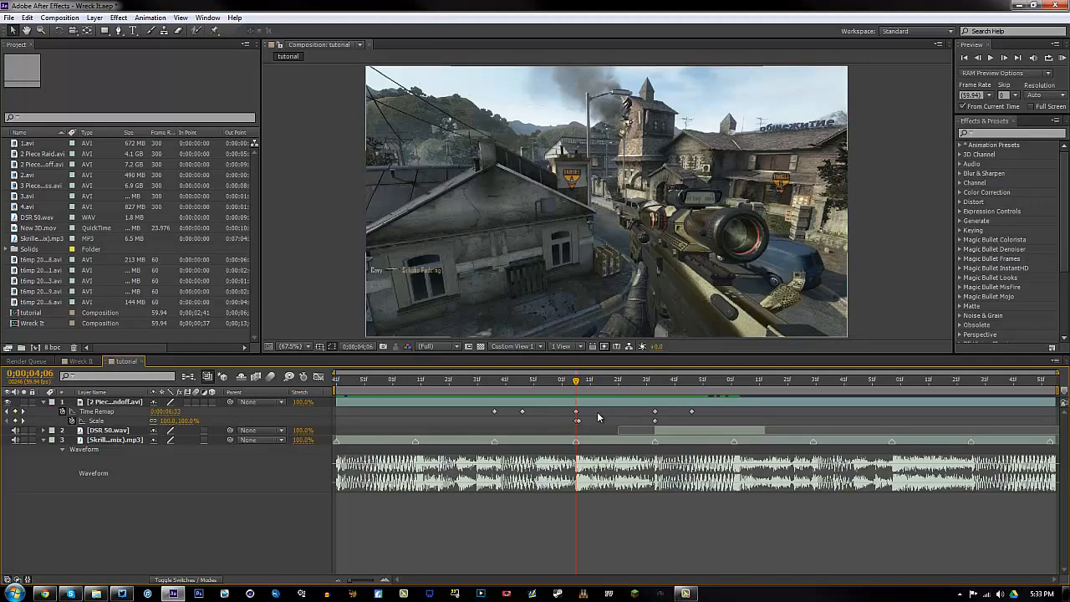
{"action": "left_click", "coordinate": [95, 18]}
{"action": "mouse_move", "coordinate": [106, 31]}
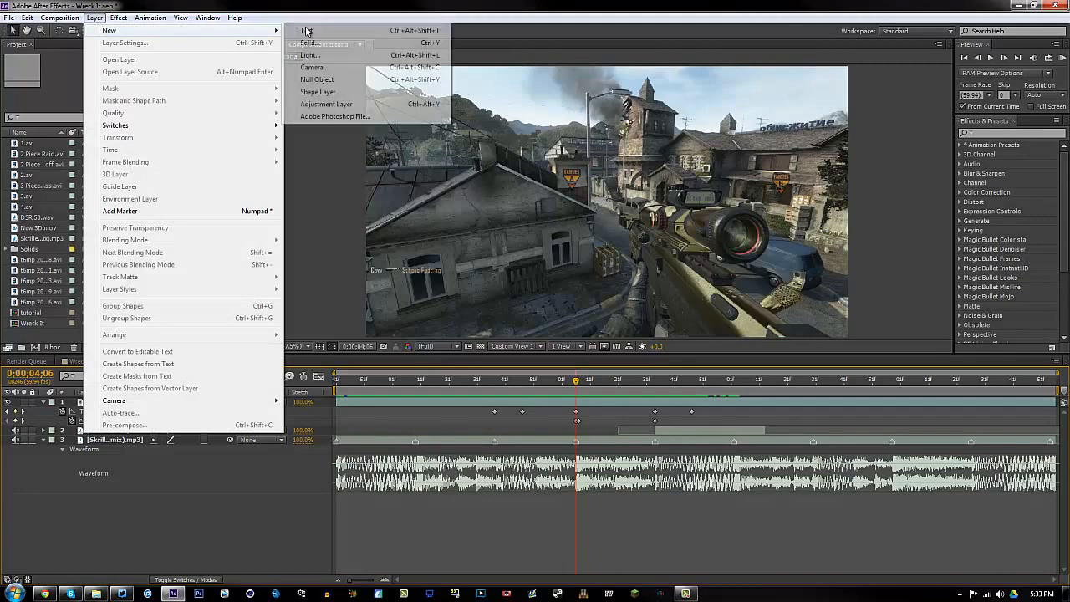
{"action": "left_click", "coordinate": [331, 104]}
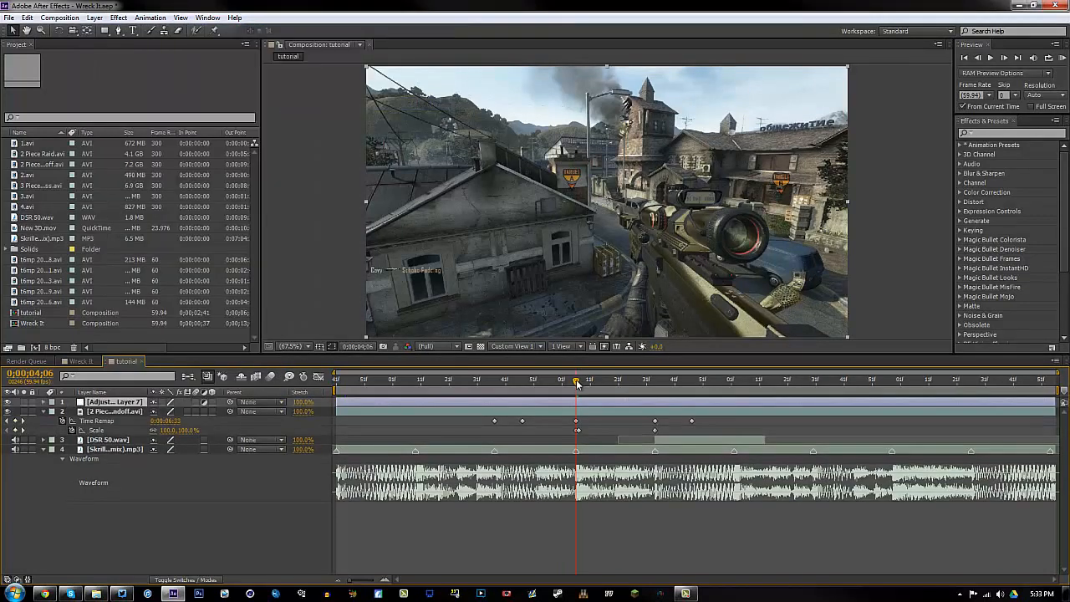
Step: Find the Minimax effect and apply it to the new adjustment layer
{"action": "left_click", "coordinate": [990, 134]}
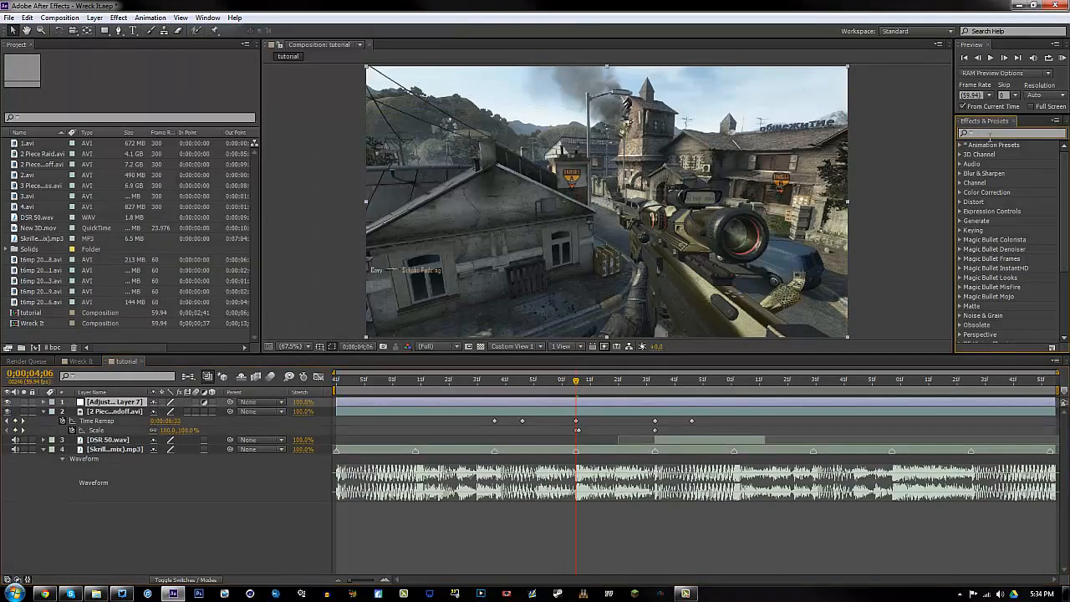
{"action": "type", "text": "mini"}
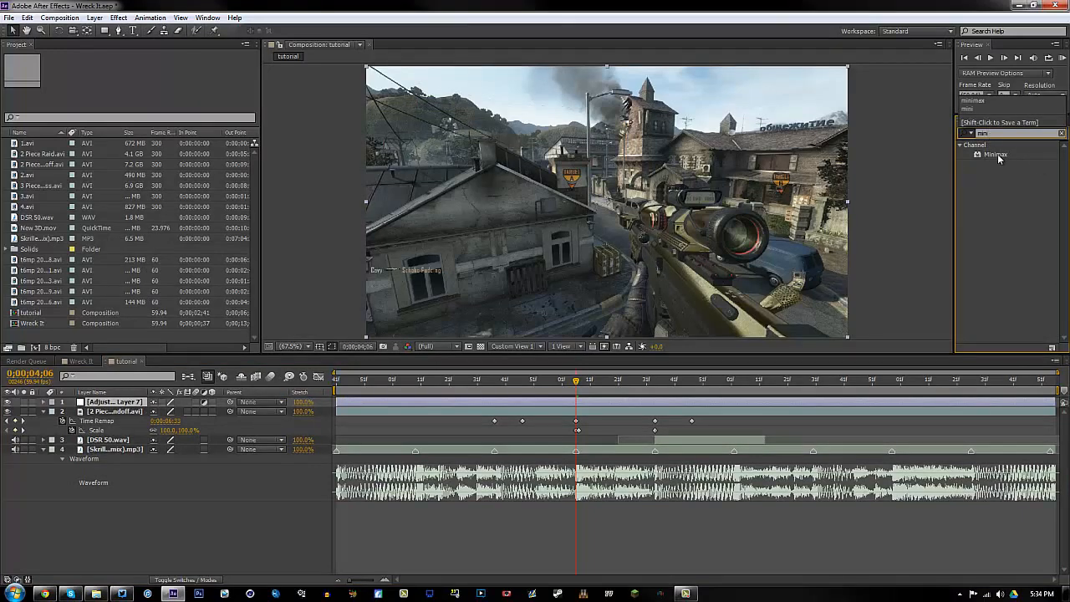
{"action": "left_click_drag", "start_coordinate": [997, 155], "coordinate": [590, 404]}
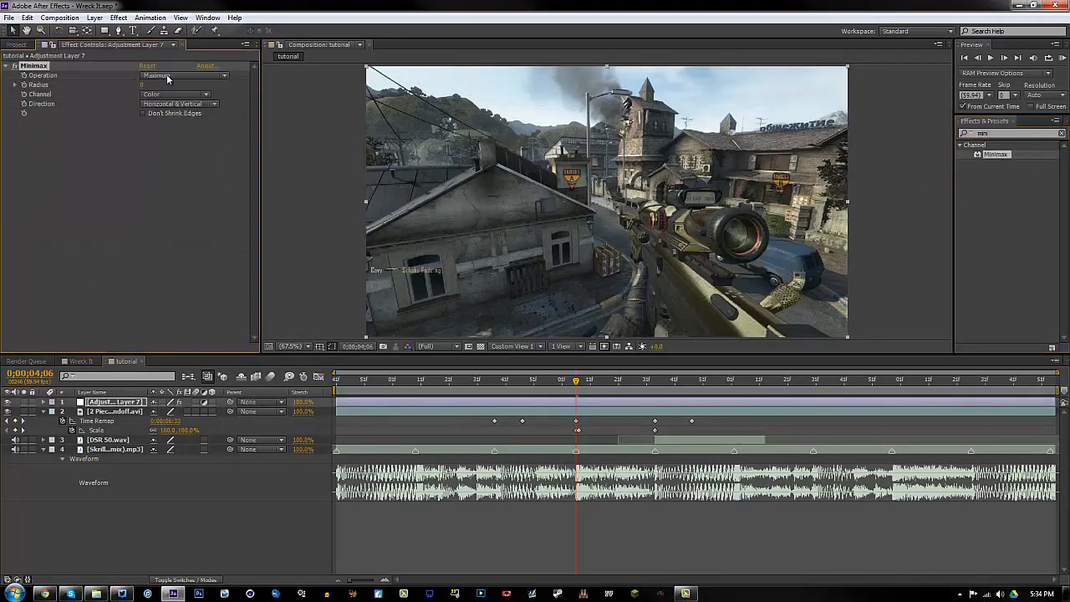
Step: Try Just Horizontal as the Minimax direction, then restore Horizontal & Vertical
{"action": "left_click", "coordinate": [173, 104]}
{"action": "left_click", "coordinate": [175, 131]}
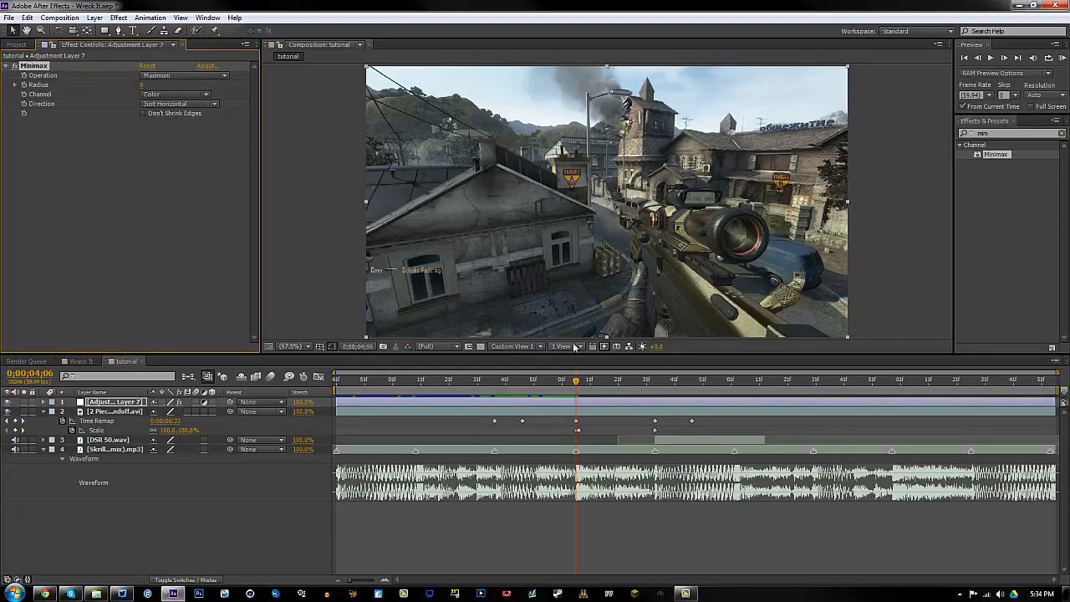
{"action": "left_click", "coordinate": [164, 104]}
{"action": "left_click", "coordinate": [163, 112]}
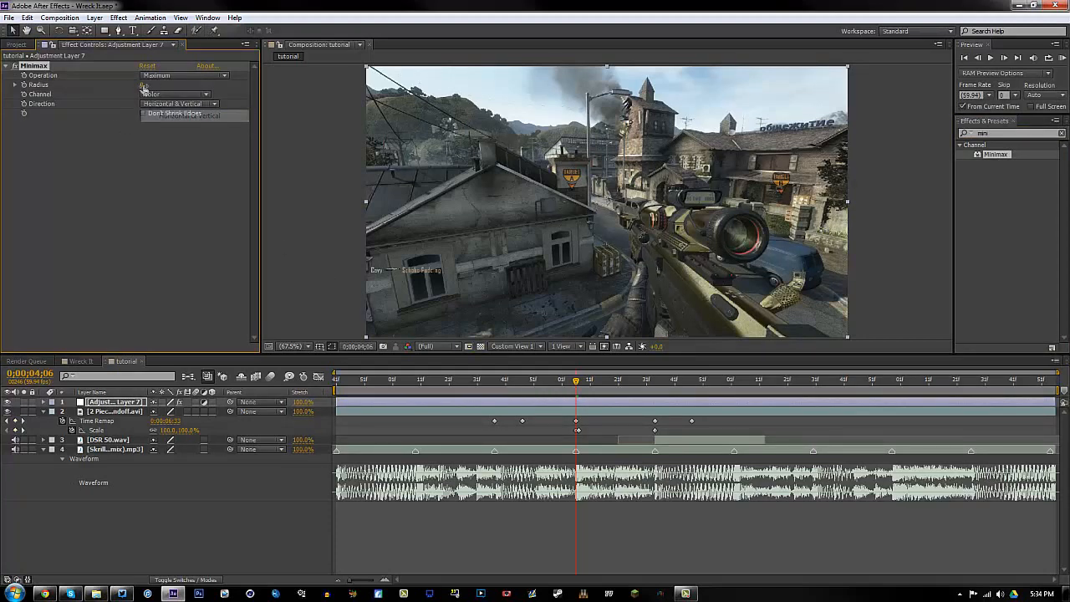
Step: Raise the Minimax Radius to 16 and set the effect's Direction to Just Horizontal
{"action": "left_click_drag", "start_coordinate": [145, 85], "coordinate": [153, 87]}
{"action": "left_click", "coordinate": [172, 105]}
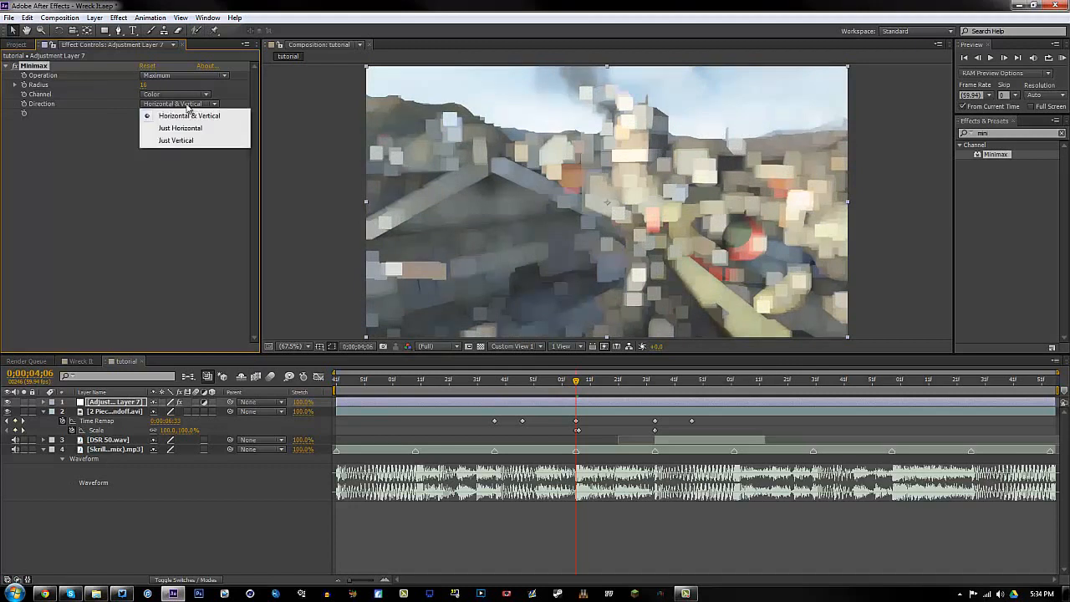
{"action": "left_click", "coordinate": [204, 132]}
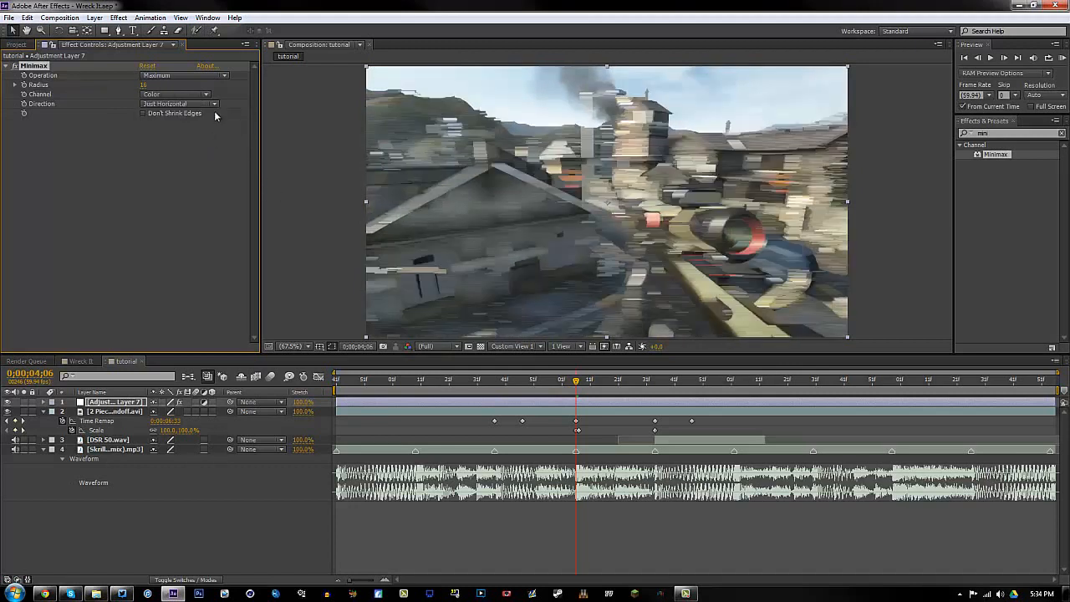
Step: Set the Minimax Radius to 0 and start keyframing it at 0;00;04;06
{"action": "left_click_drag", "start_coordinate": [142, 84], "coordinate": [138, 85]}
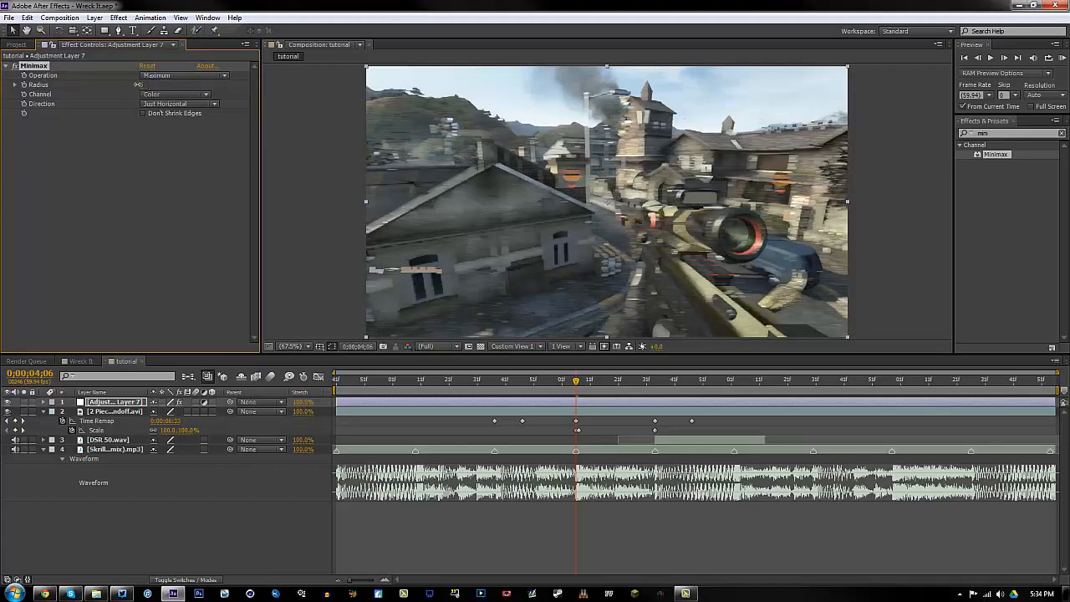
{"action": "left_click", "coordinate": [143, 85]}
{"action": "key", "text": "Return"}
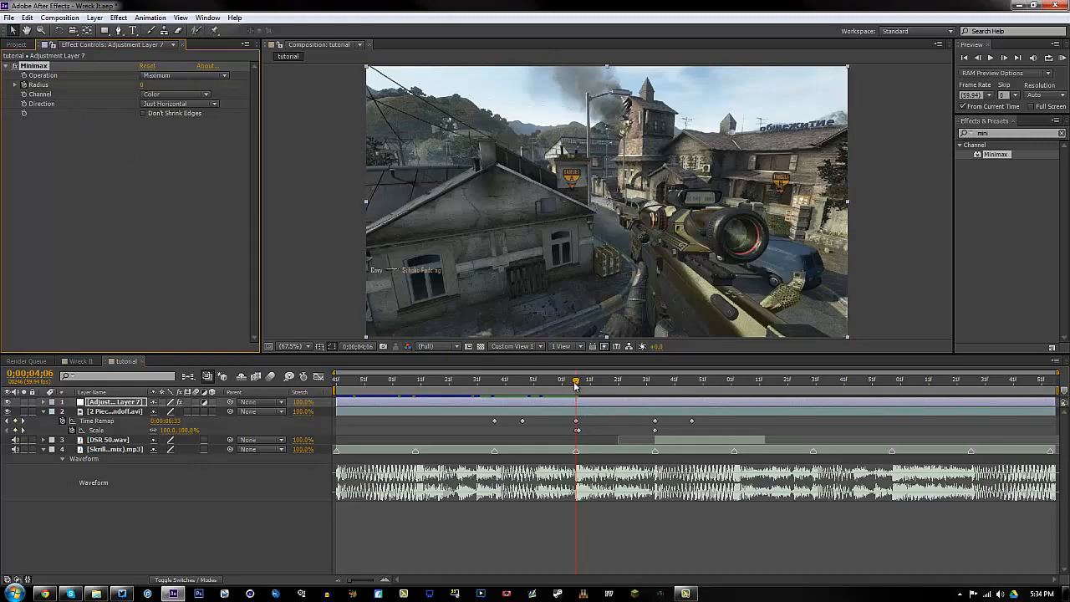
Step: Add a Radius keyframe of 16 two frames further on, at 0;00;04;08
{"action": "left_click_drag", "start_coordinate": [576, 385], "coordinate": [581, 383]}
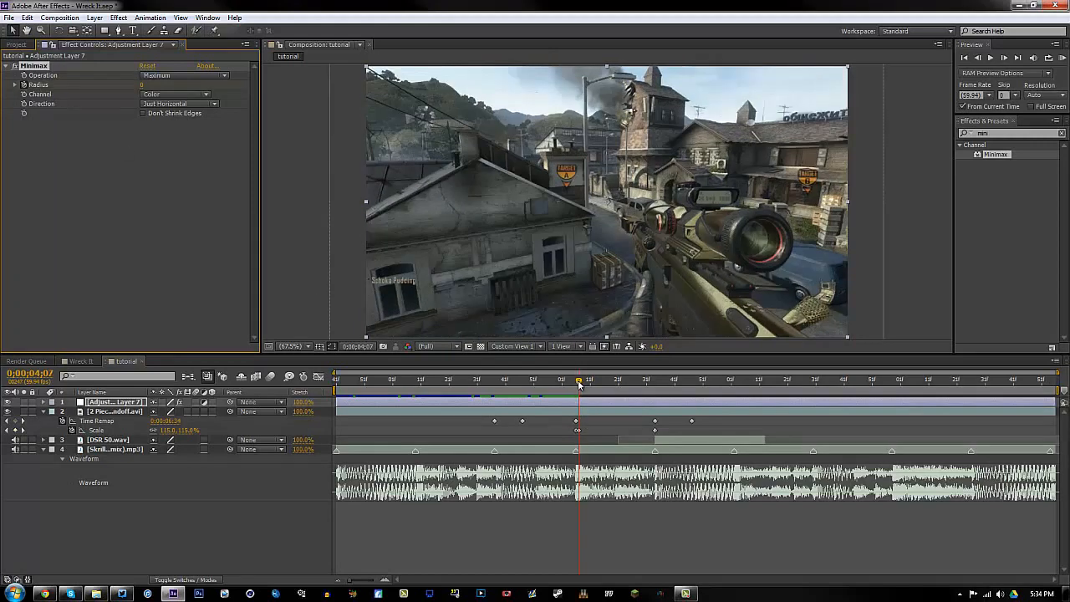
{"action": "left_click", "coordinate": [142, 85]}
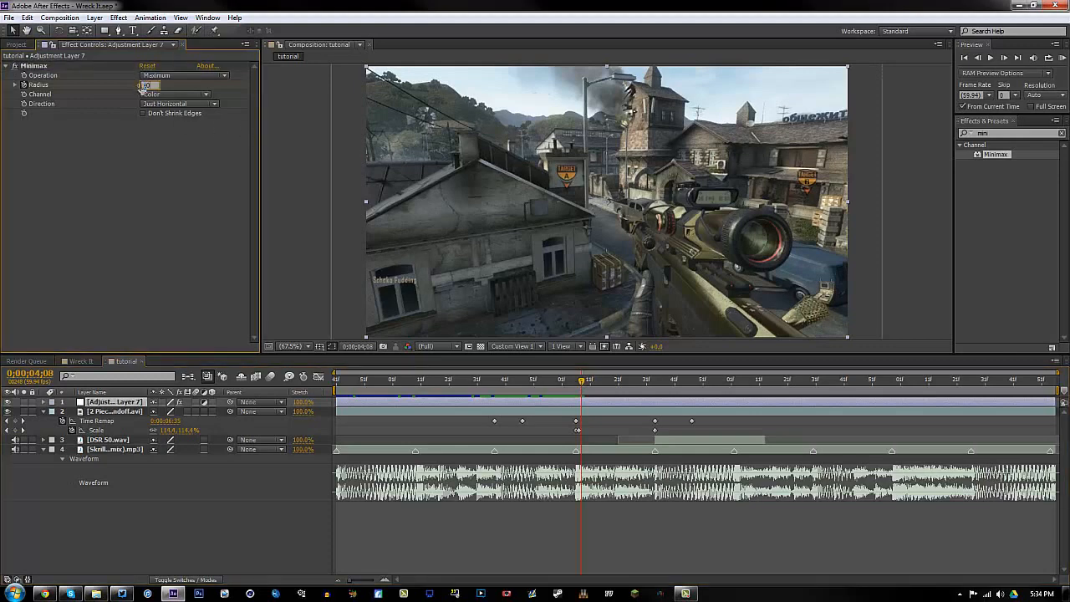
{"action": "type", "text": "10"}
{"action": "key", "text": "Return"}
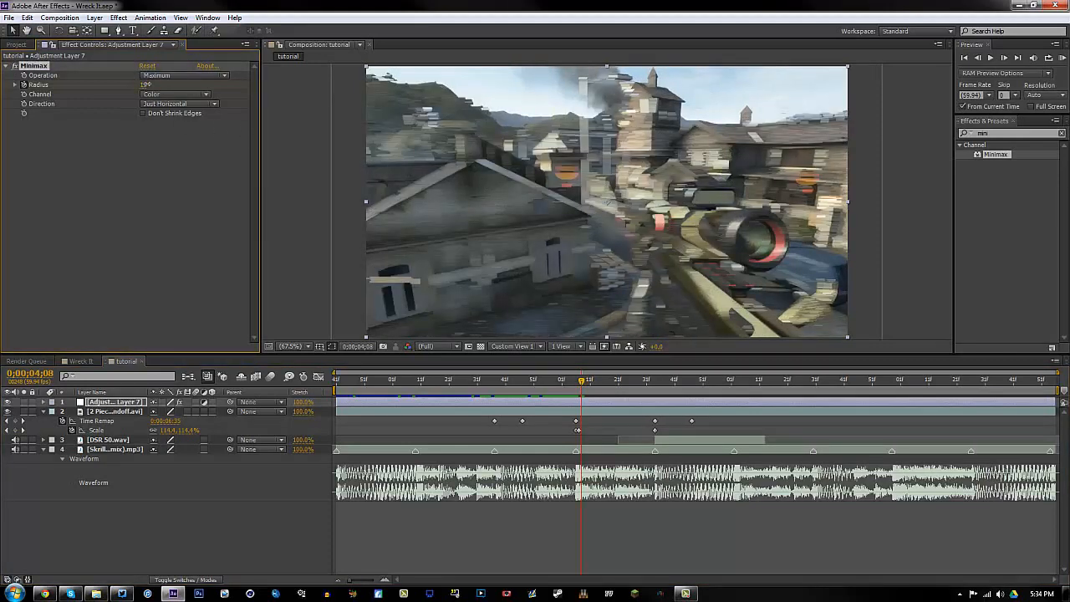
{"action": "left_click_drag", "start_coordinate": [146, 85], "coordinate": [150, 84]}
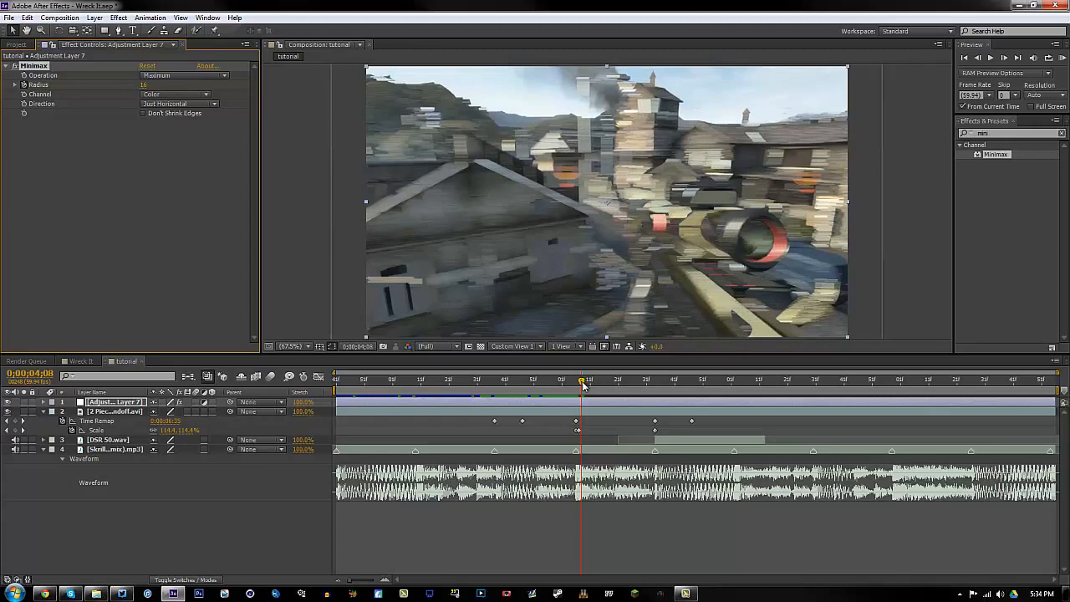
Step: Keyframe the Radius at 0 on the beat marker at 0;00;04;34 and return to 0;00;04;06
{"action": "left_click_drag", "start_coordinate": [583, 384], "coordinate": [654, 390]}
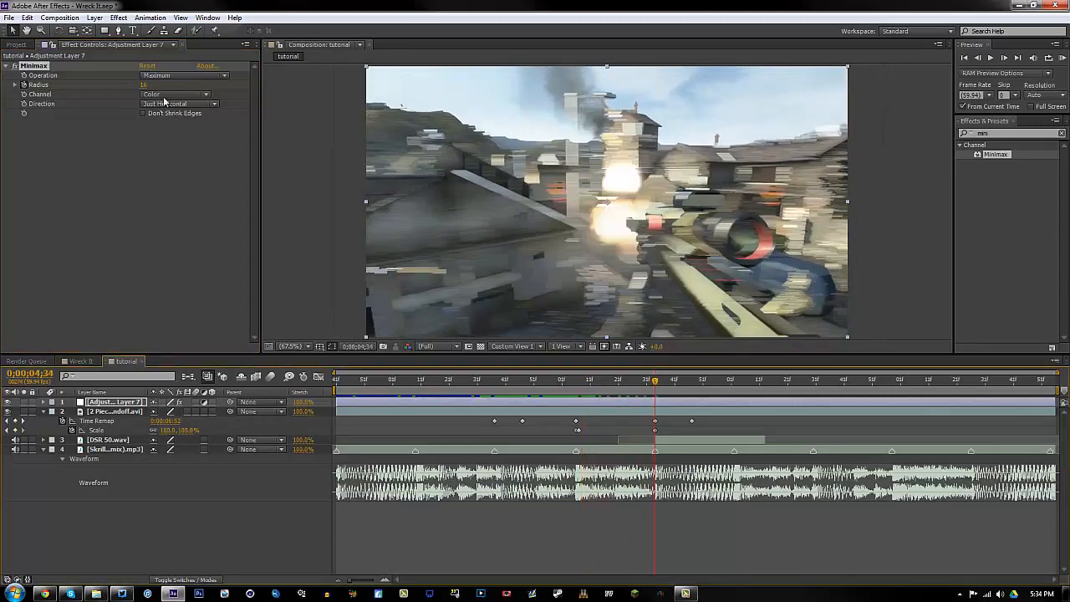
{"action": "left_click_drag", "start_coordinate": [143, 85], "coordinate": [127, 84]}
{"action": "mouse_move", "coordinate": [572, 387]}
{"action": "left_mouse_down"}
{"action": "mouse_move", "coordinate": [709, 384]}
{"action": "mouse_move", "coordinate": [514, 384]}
{"action": "mouse_move", "coordinate": [576, 386]}
{"action": "left_mouse_up"}
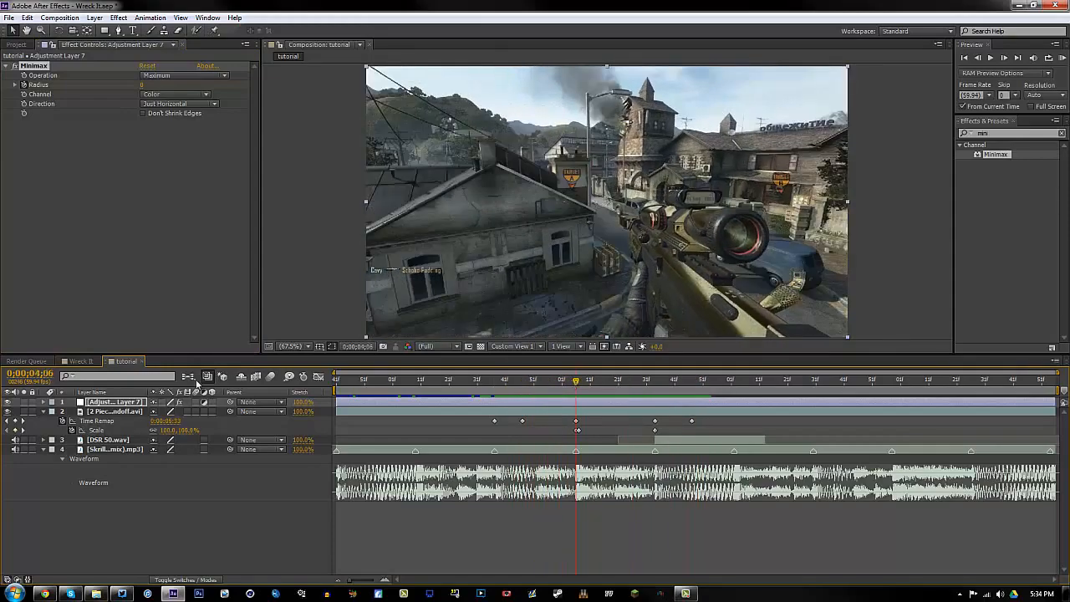
Step: Show the Radius keyframes in the Graph Editor, apply Easy Ease to the peak keyframe, and extend its outgoing handle to the last keyframe's time
{"action": "left_click", "coordinate": [141, 403]}
{"action": "key", "text": "u"}
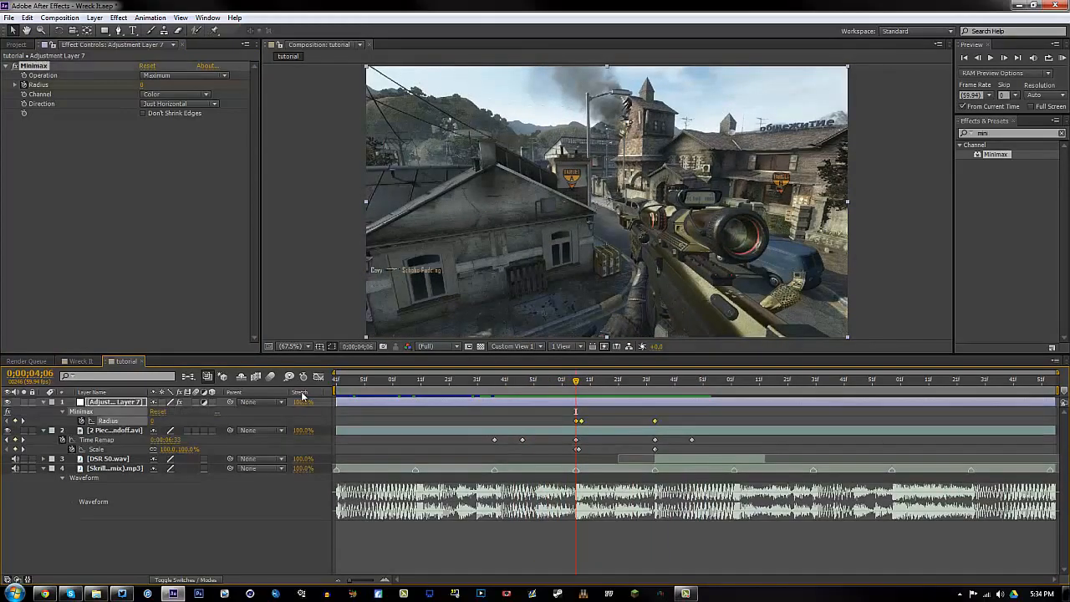
{"action": "left_click", "coordinate": [317, 377]}
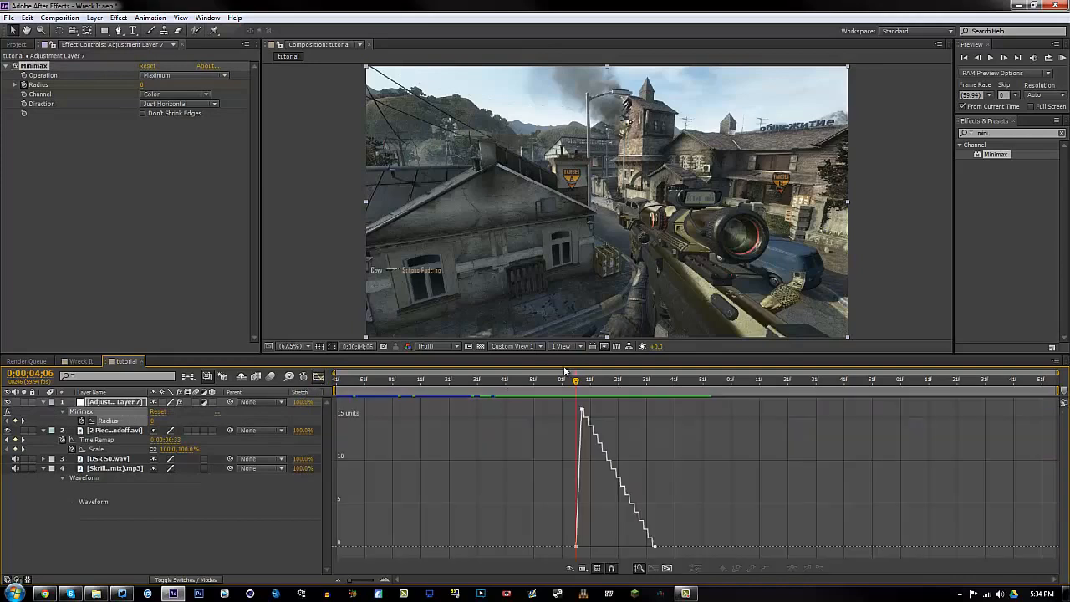
{"action": "left_click", "coordinate": [583, 408]}
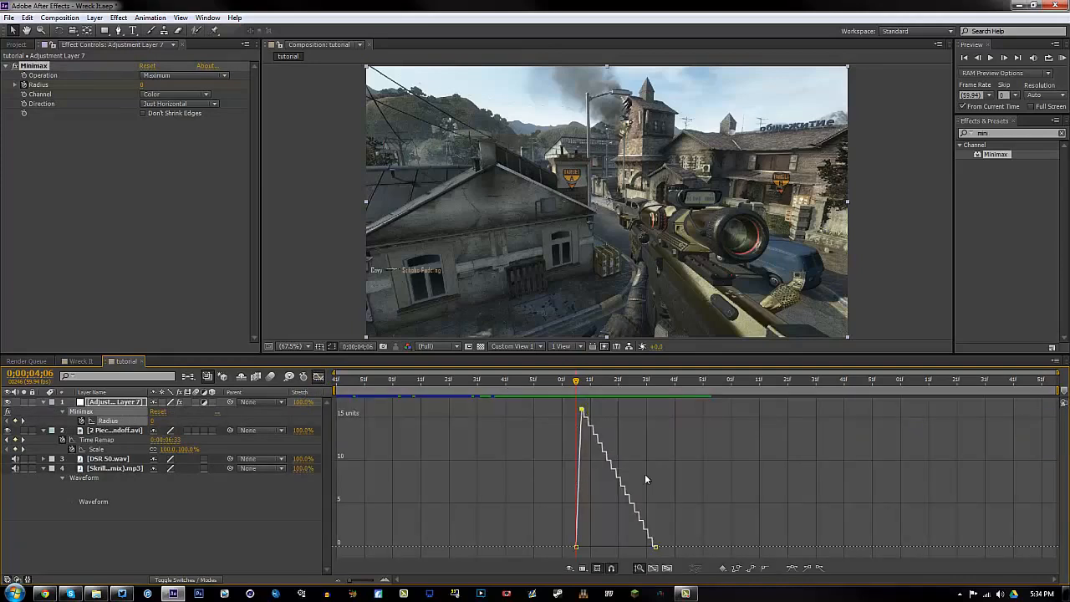
{"action": "left_click", "coordinate": [793, 569]}
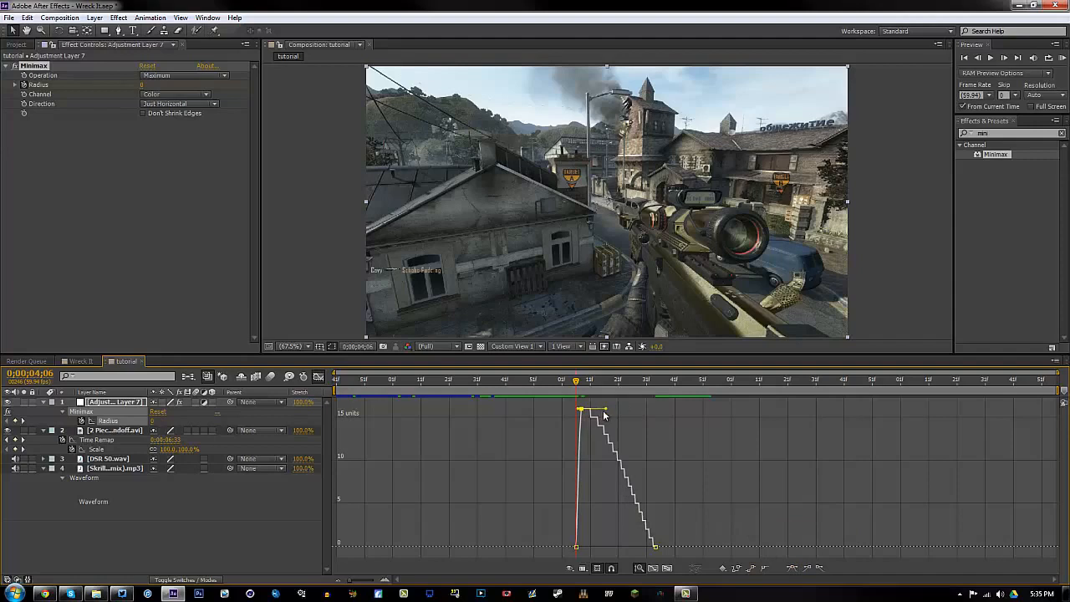
{"action": "left_click_drag", "start_coordinate": [612, 407], "coordinate": [656, 406]}
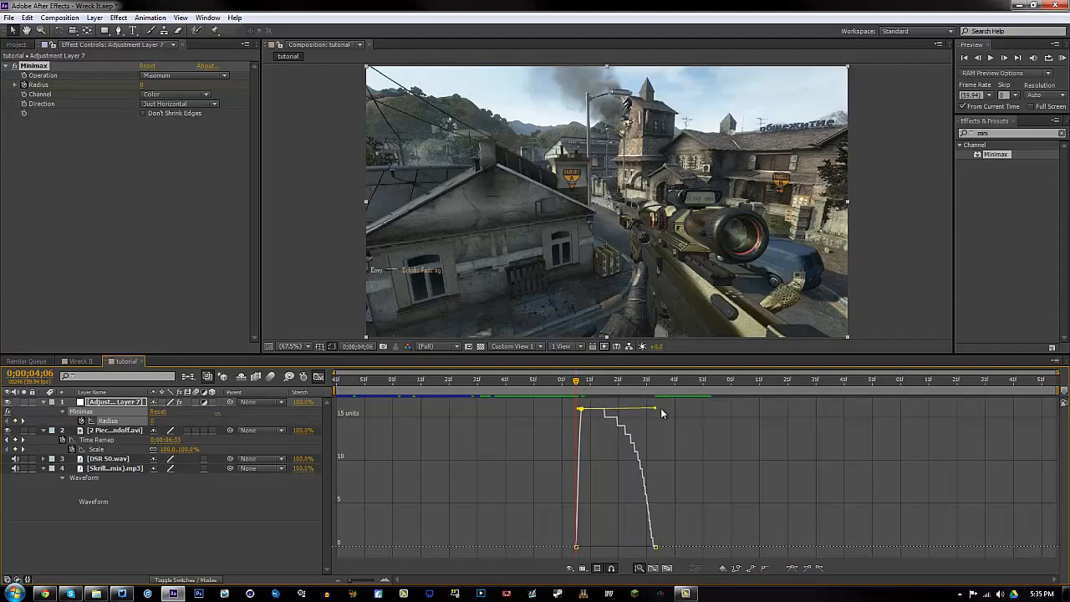
Step: Adjust the Radius curve's handles at the first and peak keyframes, and return to the layer view at 0;00;03;29
{"action": "left_click", "coordinate": [576, 546]}
{"action": "left_click_drag", "start_coordinate": [580, 543], "coordinate": [574, 478]}
{"action": "left_click_drag", "start_coordinate": [577, 408], "coordinate": [663, 385]}
{"action": "left_click", "coordinate": [319, 377]}
{"action": "left_click_drag", "start_coordinate": [578, 386], "coordinate": [472, 390]}
{"action": "left_click", "coordinate": [609, 411]}
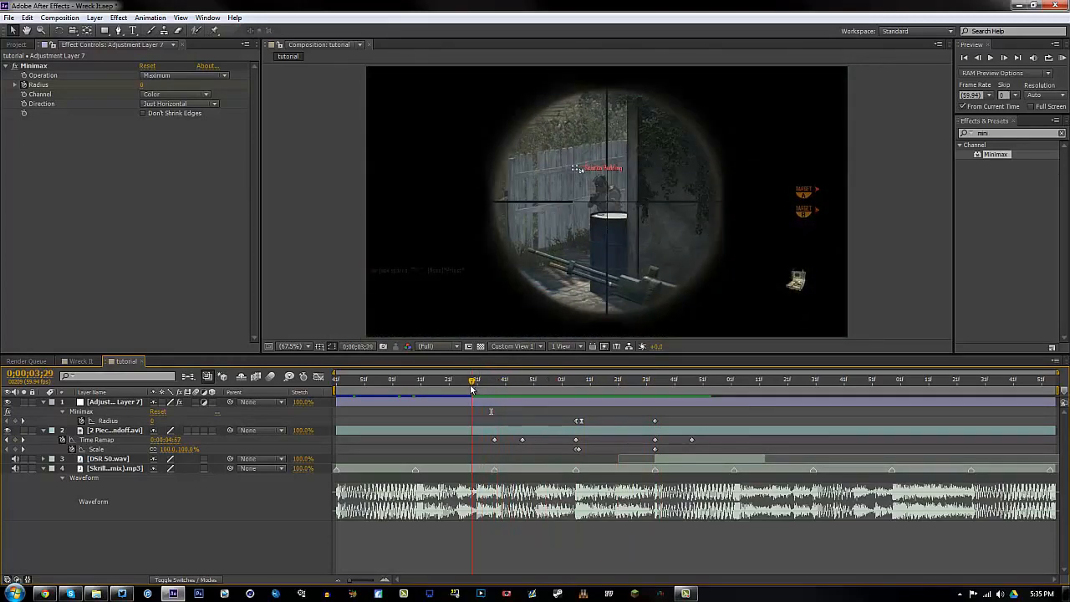